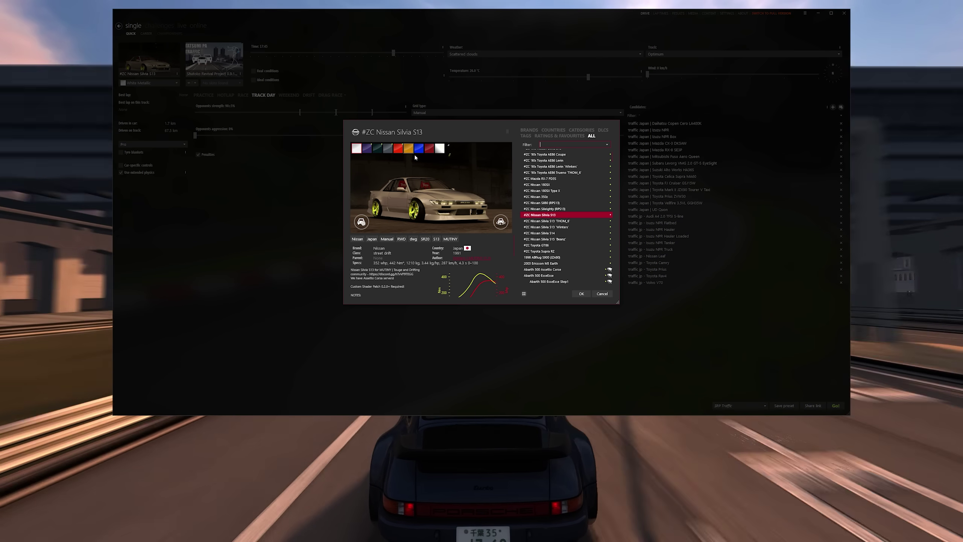
# Step: Preview the #ZC Toyota Supra RZ in the car selection list
pyautogui.click(546, 251)
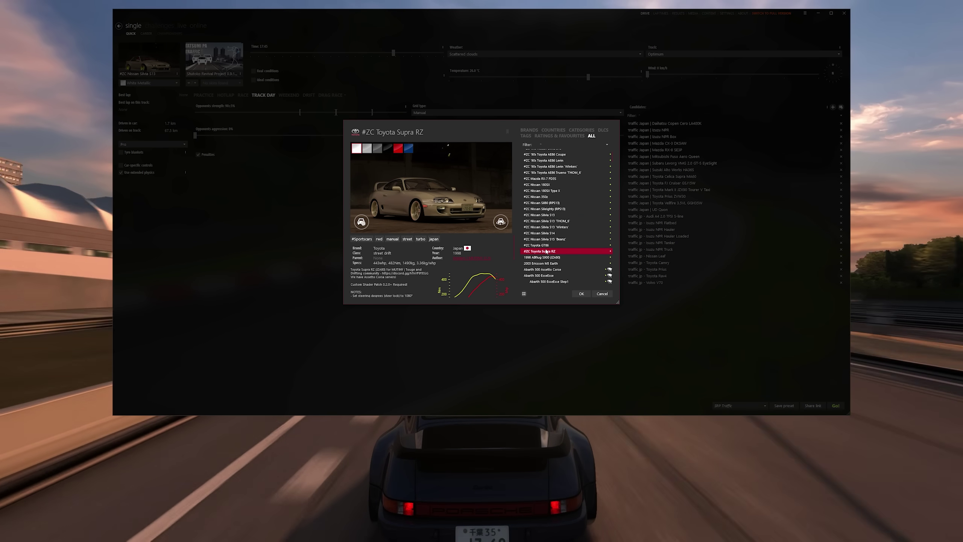
pyautogui.click(546, 270)
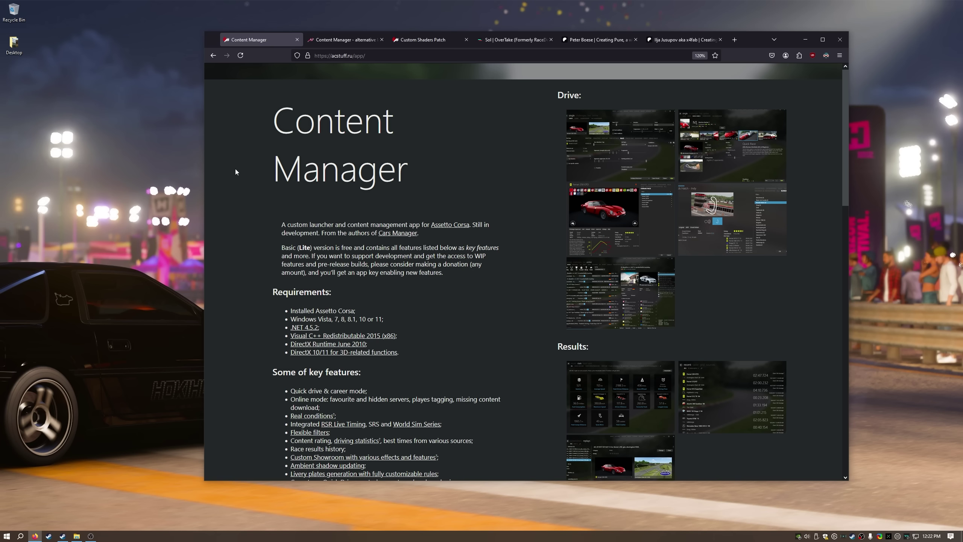
# Step: Review the Content Manager download options and the section on supporting the developers to unlock the full version
pyautogui.scroll(-10, 234, 168)
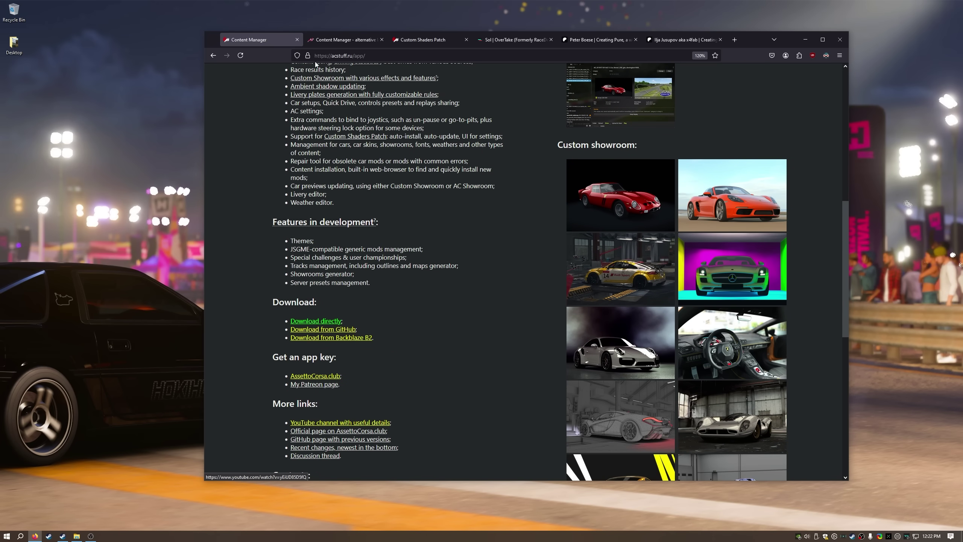
pyautogui.click(323, 44)
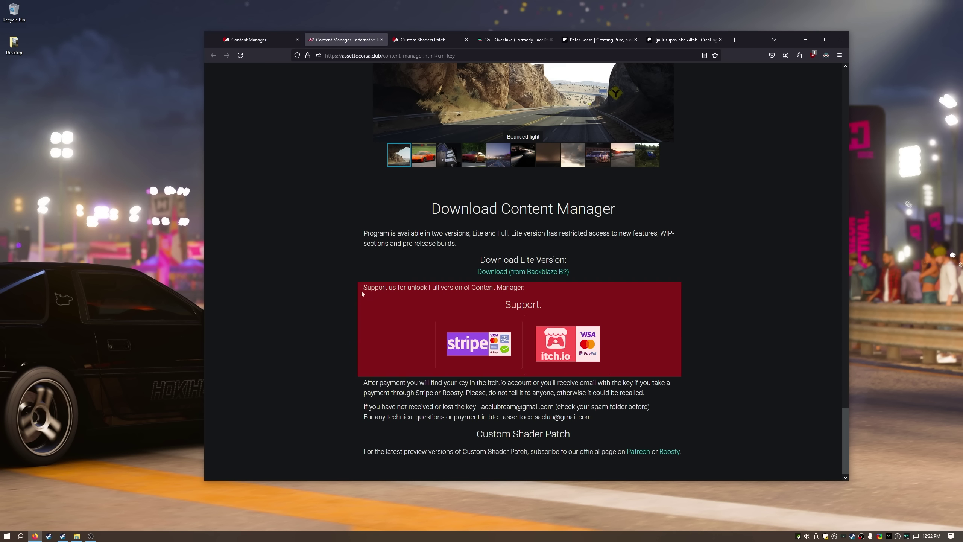
pyautogui.moveTo(362, 293); pyautogui.dragTo(512, 288)
pyautogui.click(425, 338)
# Step: Download Content Manager directly from the acstuff.ru page and open the downloaded latest.zip archive
pyautogui.click(255, 41)
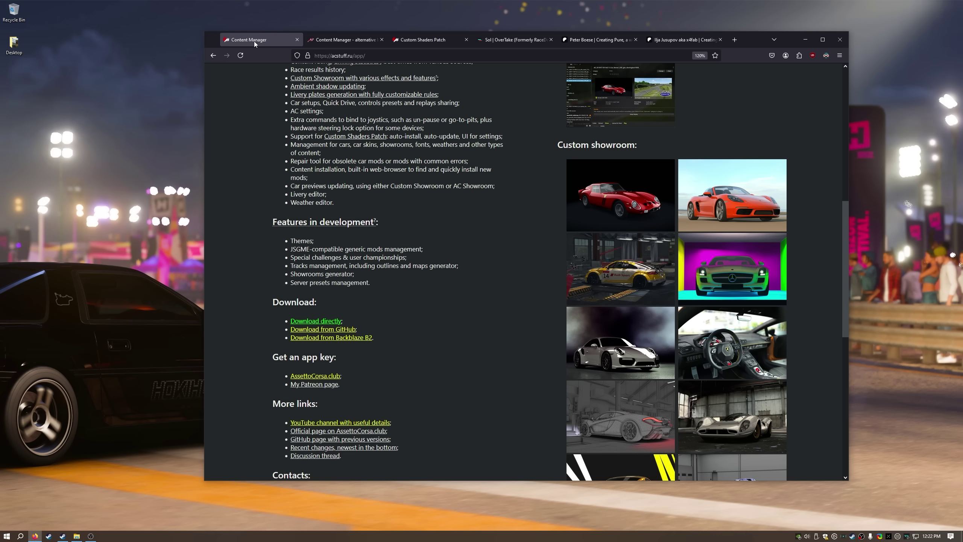
pyautogui.click(308, 321)
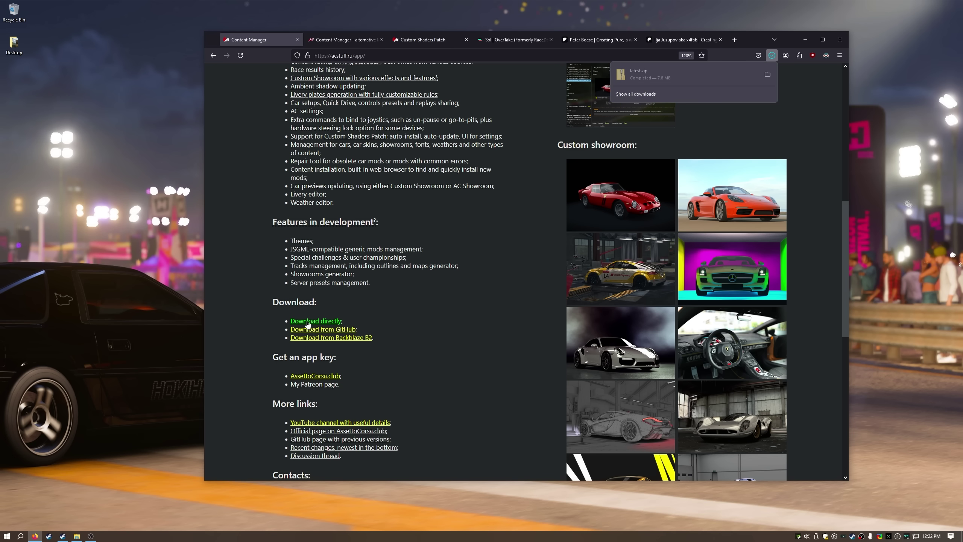
pyautogui.click(675, 77)
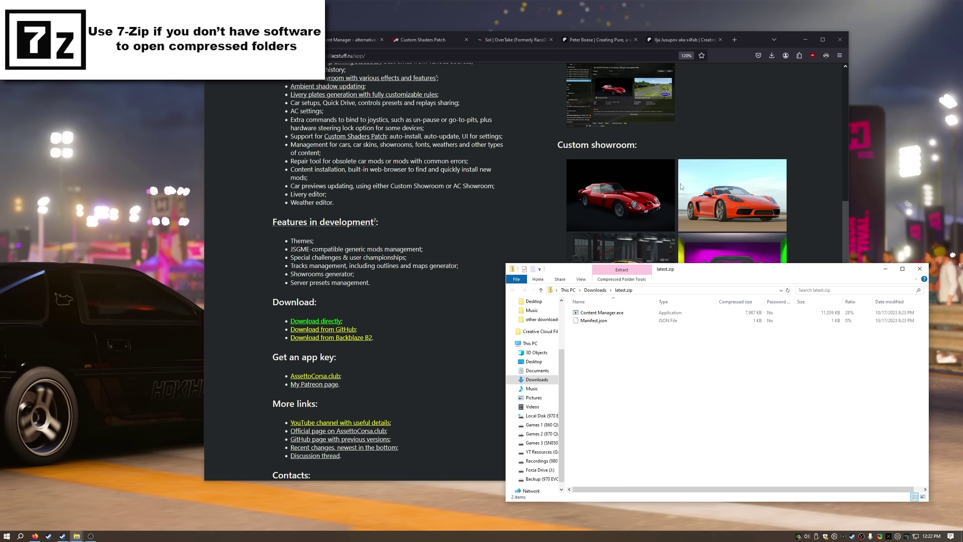
# Step: Extract Content Manager.exe from latest.zip onto the desktop and minimise the browser and archive windows
pyautogui.moveTo(697, 268); pyautogui.dragTo(661, 211)
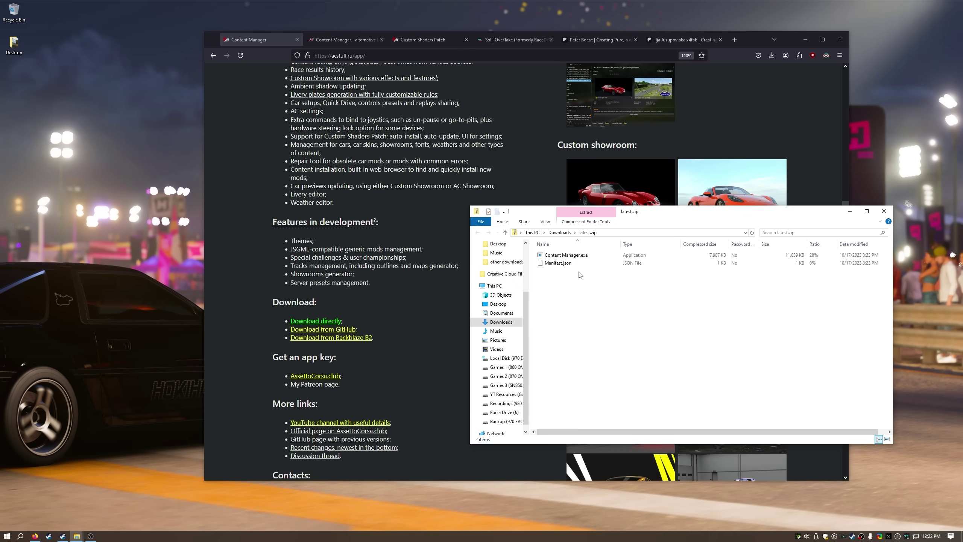
pyautogui.click(562, 256)
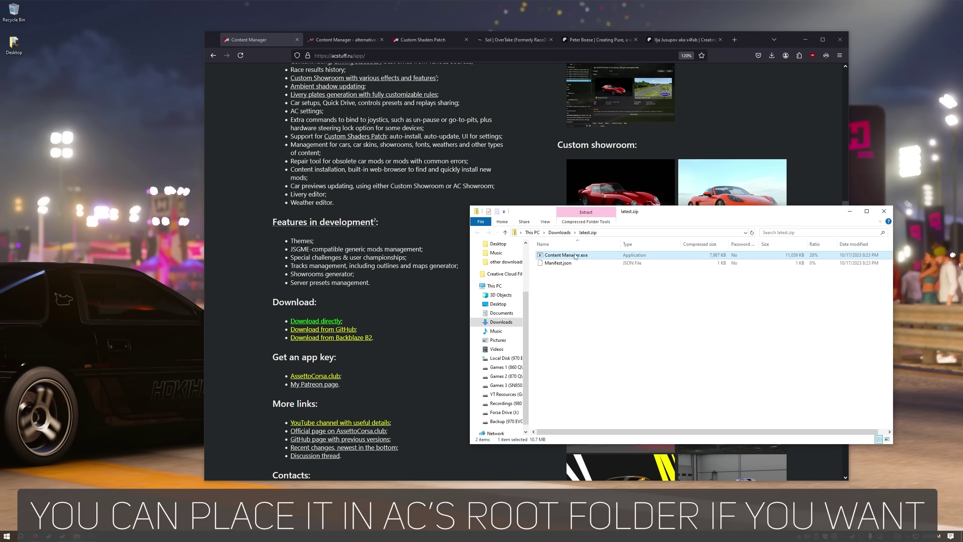
pyautogui.moveTo(575, 257); pyautogui.dragTo(23, 96)
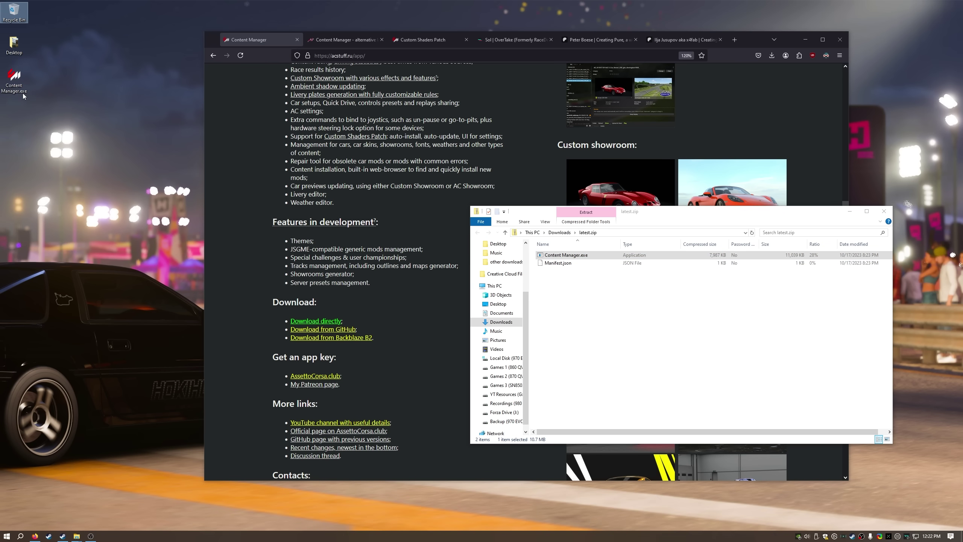
pyautogui.click(805, 39)
pyautogui.click(850, 211)
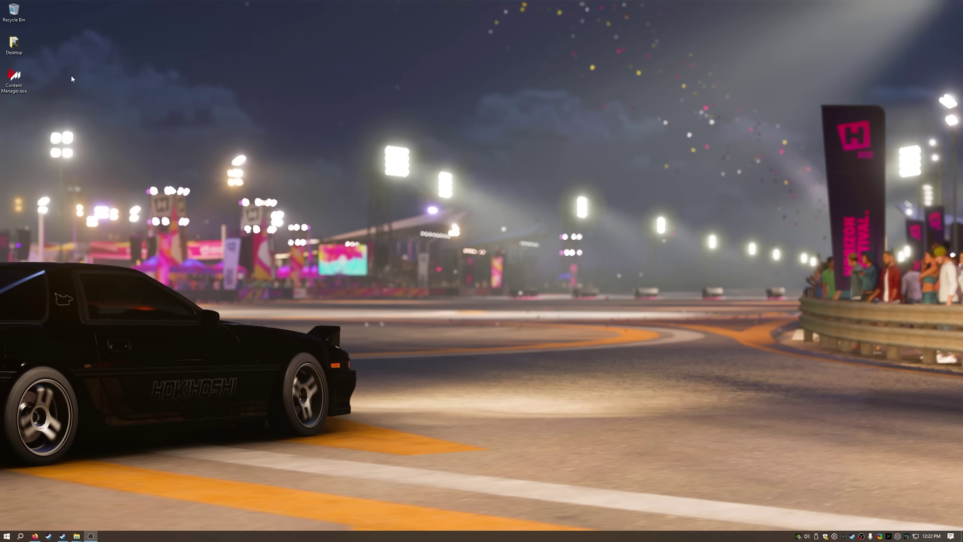
# Step: Start Content Manager.exe from the desktop, cancel its initial setup and run the update executable beside it
pyautogui.doubleClick(15, 78)
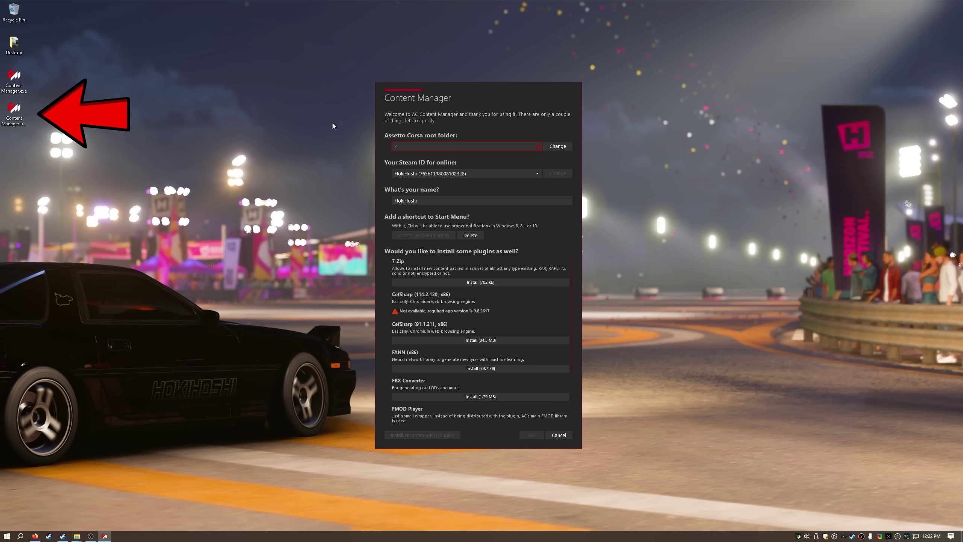
pyautogui.click(14, 110)
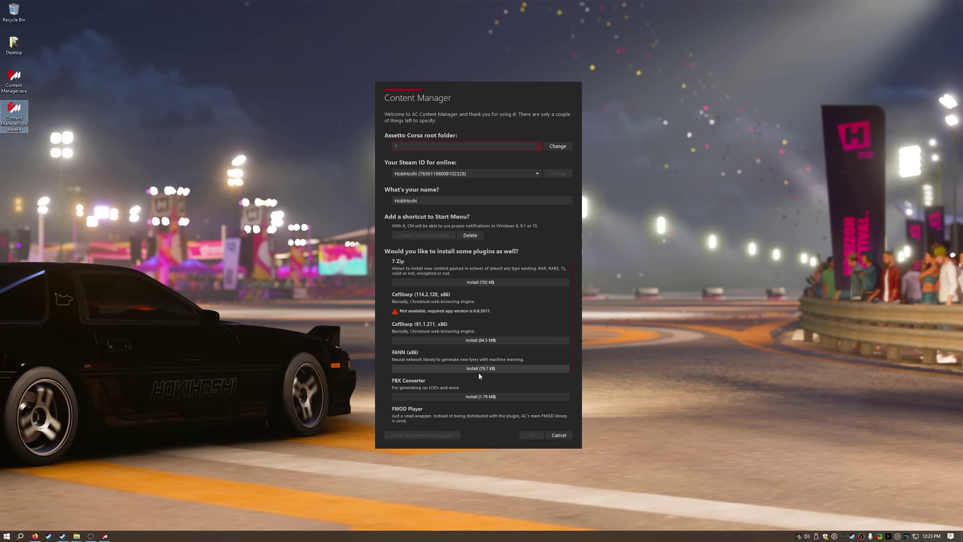
pyautogui.click(559, 435)
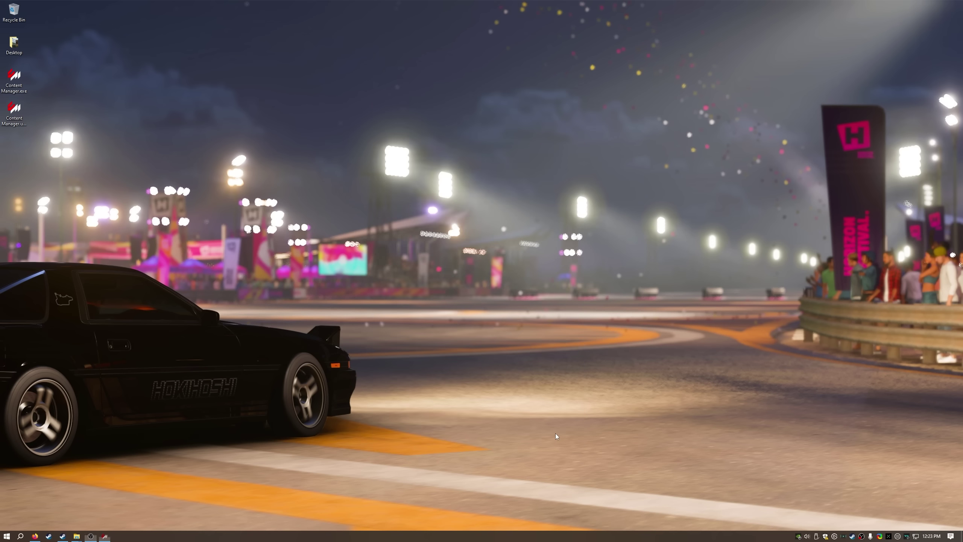
pyautogui.doubleClick(6, 116)
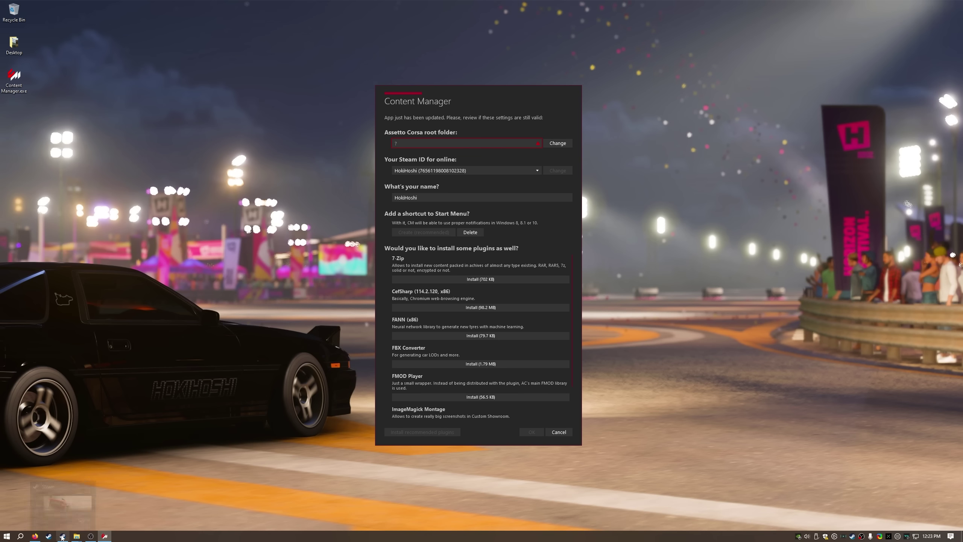
# Step: Switch to Steam, open Assetto Corsa's local files folder from the library, and minimise Steam
pyautogui.click(62, 536)
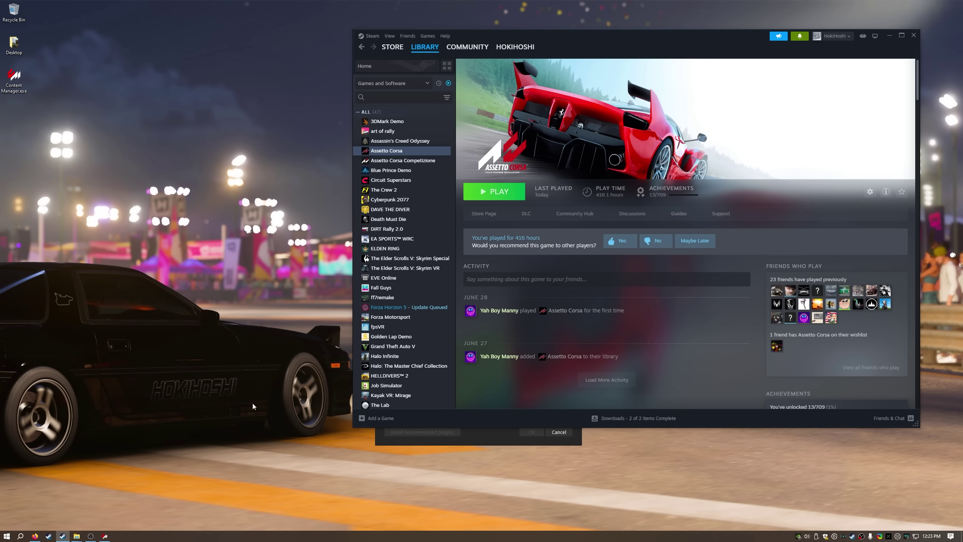
pyautogui.rightClick(421, 152)
pyautogui.moveTo(446, 196)
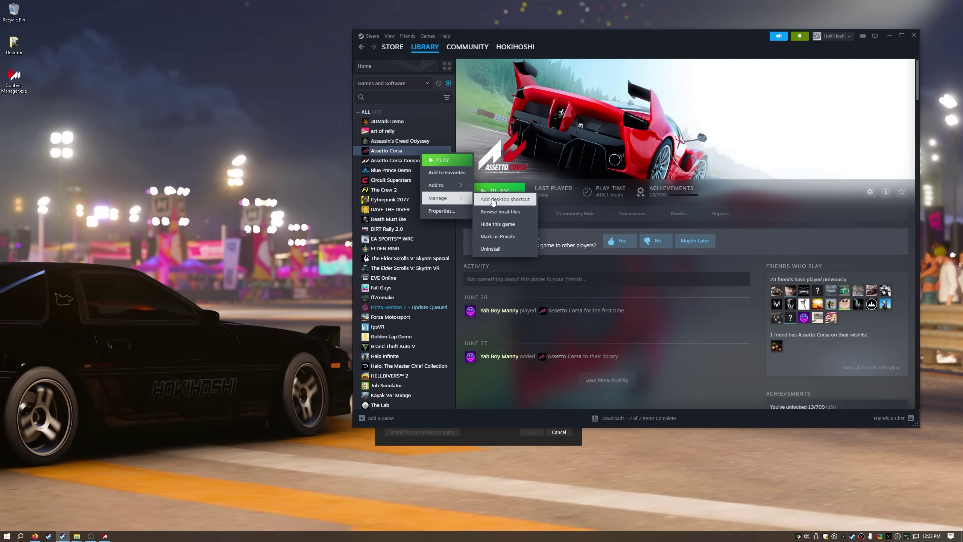
pyautogui.click(495, 215)
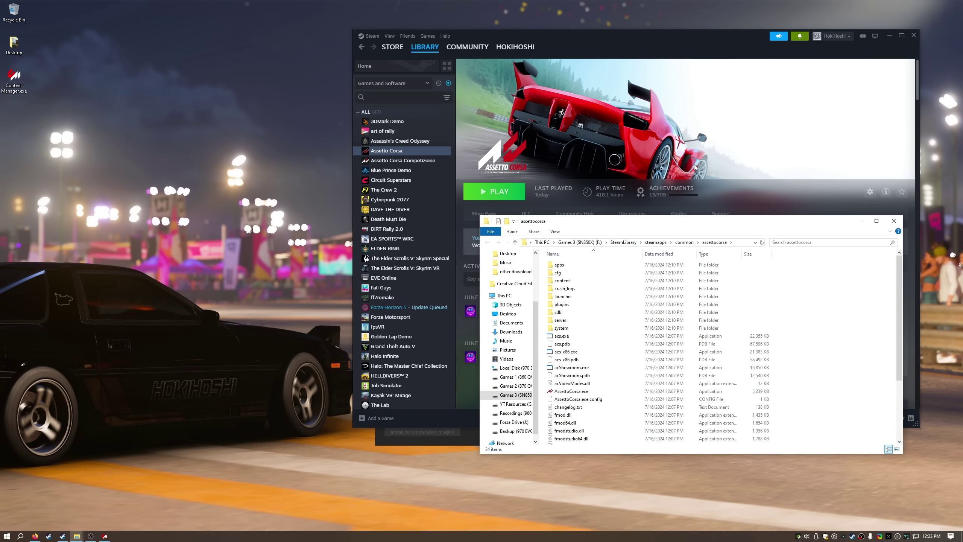
pyautogui.click(889, 35)
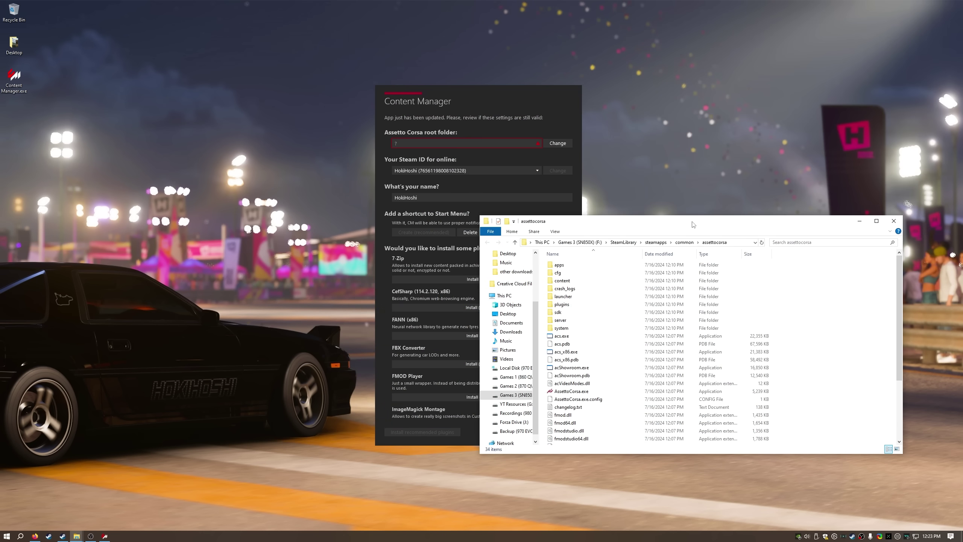
# Step: Copy the game folder's path into the Assetto Corsa root folder setting as F:\SteamLibrary\steamapps\common\assettocorsa and minimise the folder window
pyautogui.moveTo(692, 224); pyautogui.dragTo(713, 126)
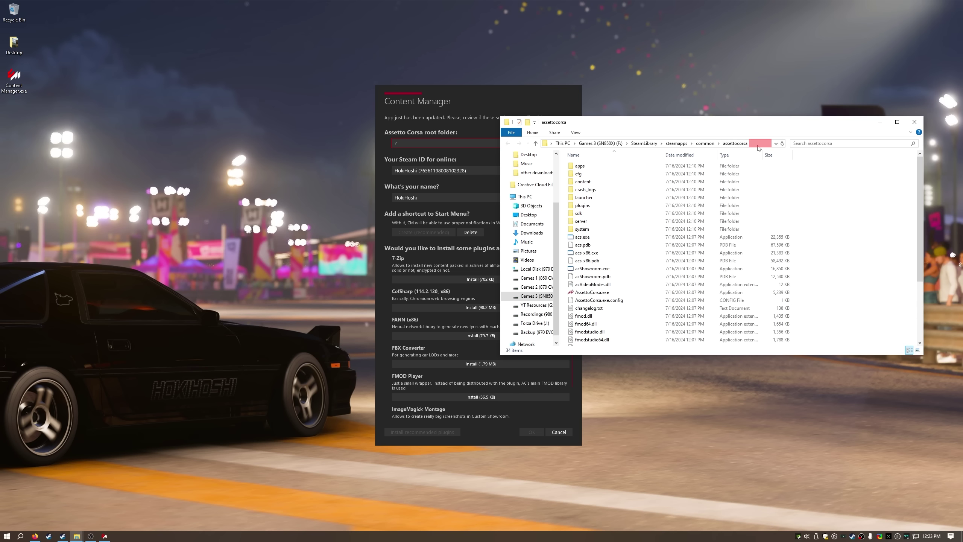
pyautogui.click(758, 145)
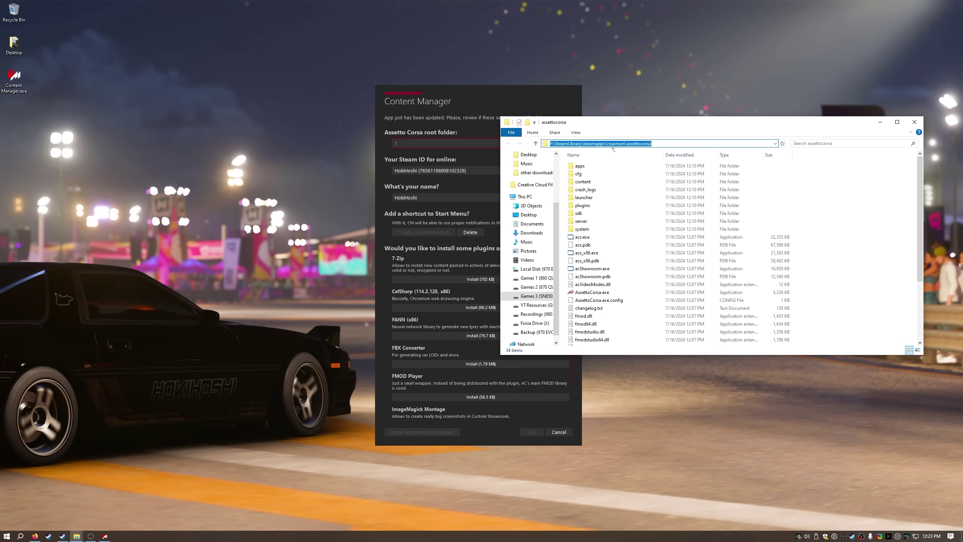
pyautogui.rightClick(614, 146)
pyautogui.click(625, 169)
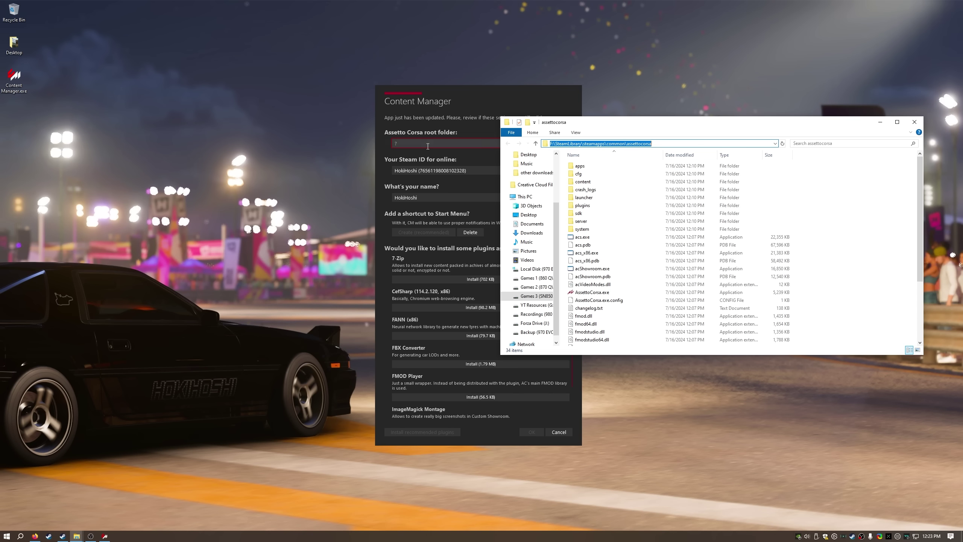
pyautogui.click(427, 146)
pyautogui.hotkey('ctrl', 'v')
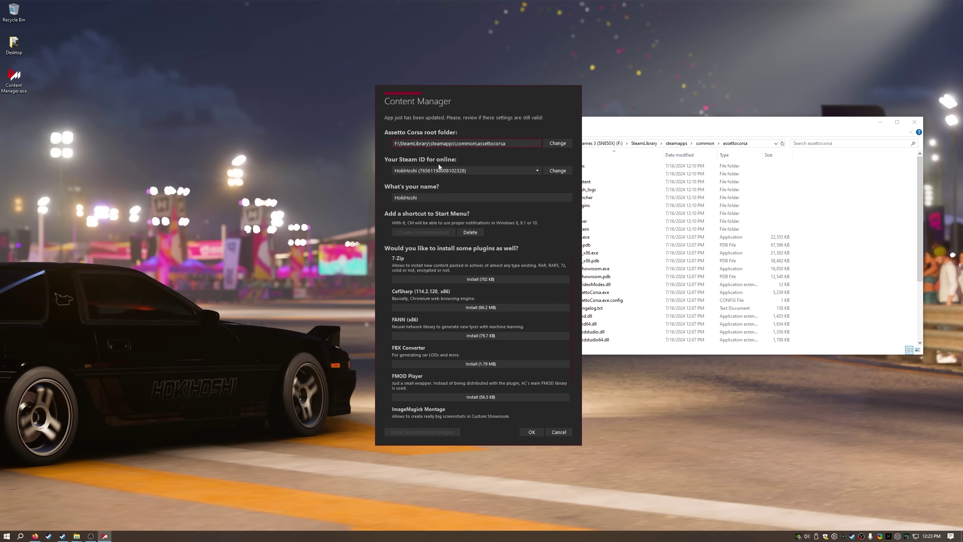
pyautogui.click(879, 122)
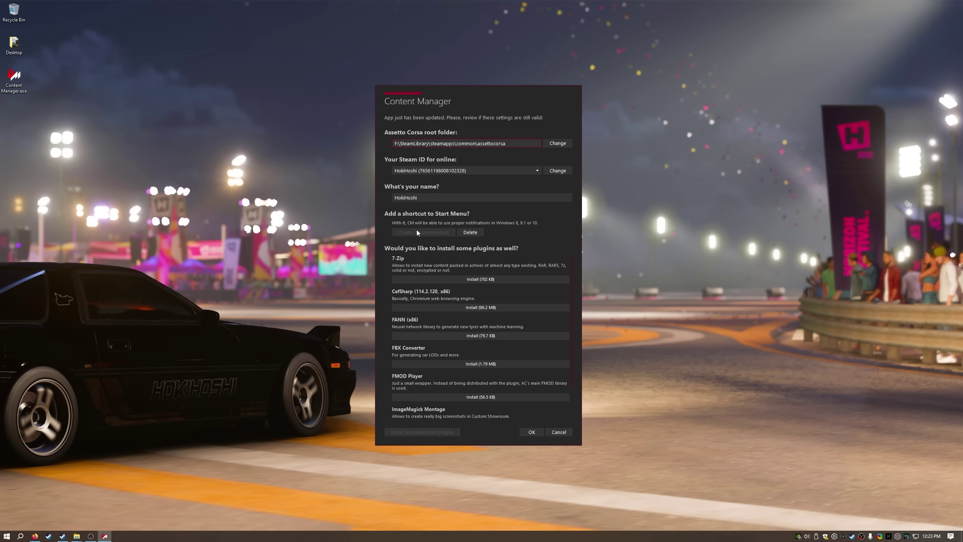
# Step: Install the 7-Zip and CefSharp (114.2.120, x86) plugins and accept the setup settings
pyautogui.click(439, 279)
pyautogui.click(438, 301)
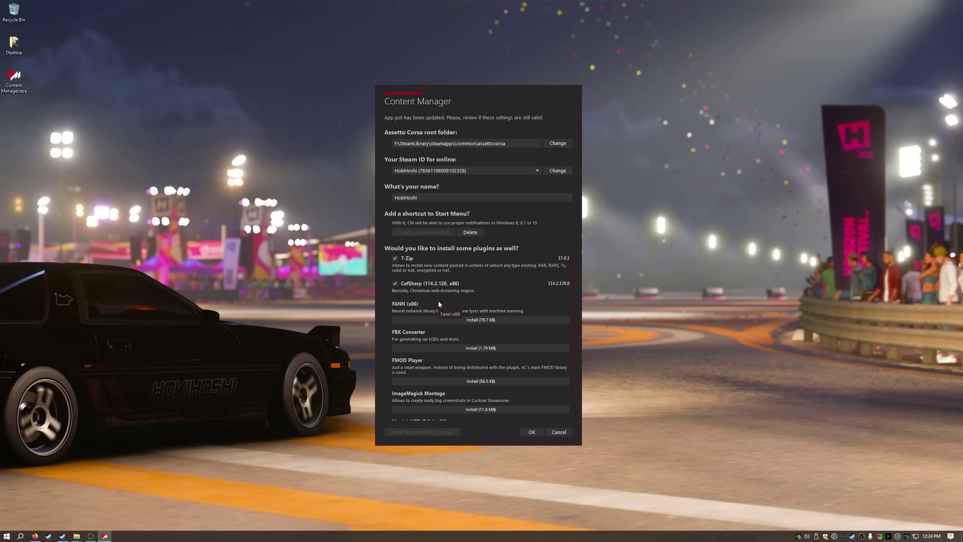
pyautogui.scroll(-1, 439, 303)
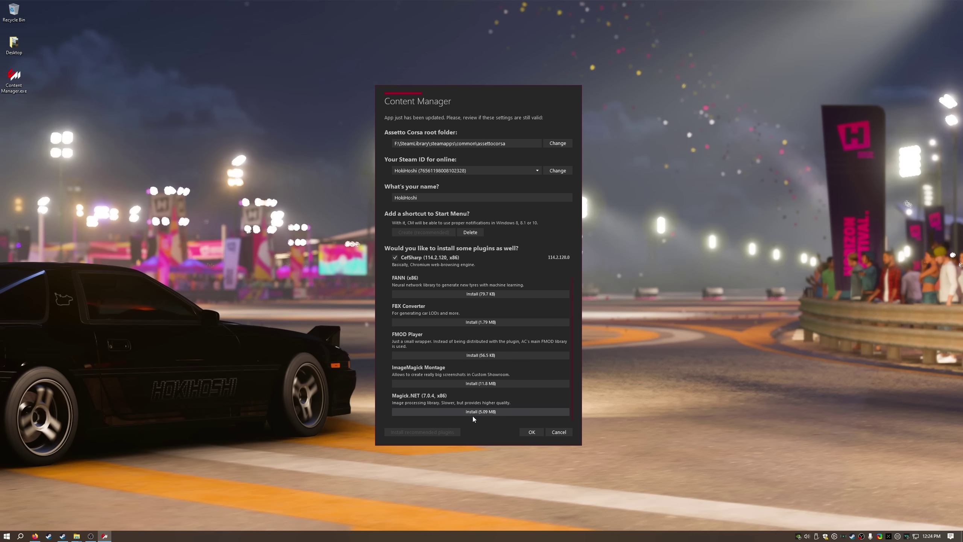
pyautogui.click(531, 432)
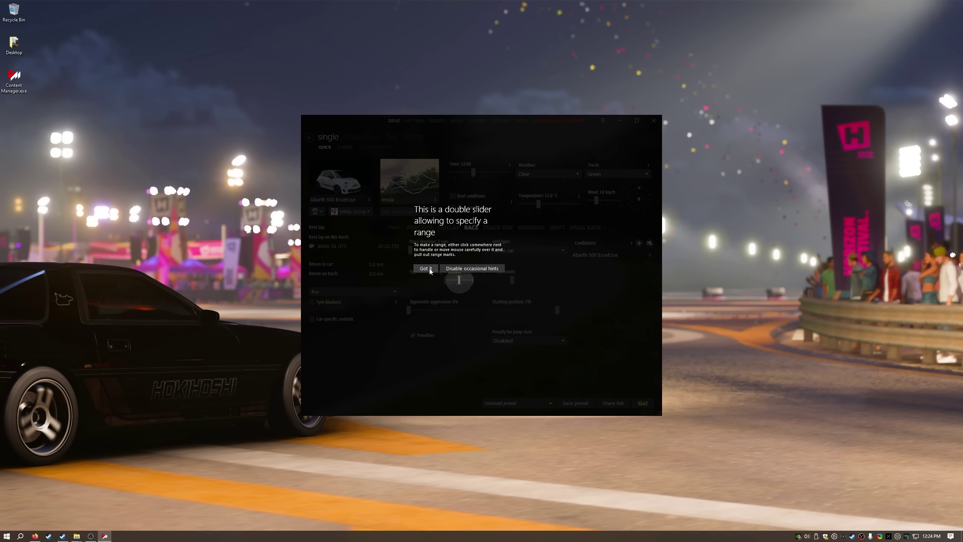
# Step: Dismiss the double slider hint and maximise the Content Manager window
pyautogui.click(426, 269)
pyautogui.click(635, 121)
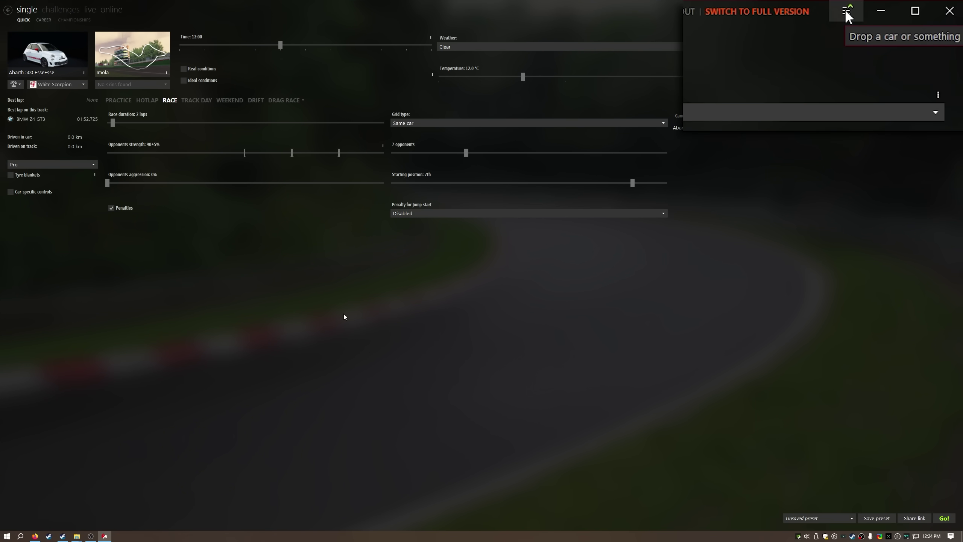
pyautogui.click(838, 15)
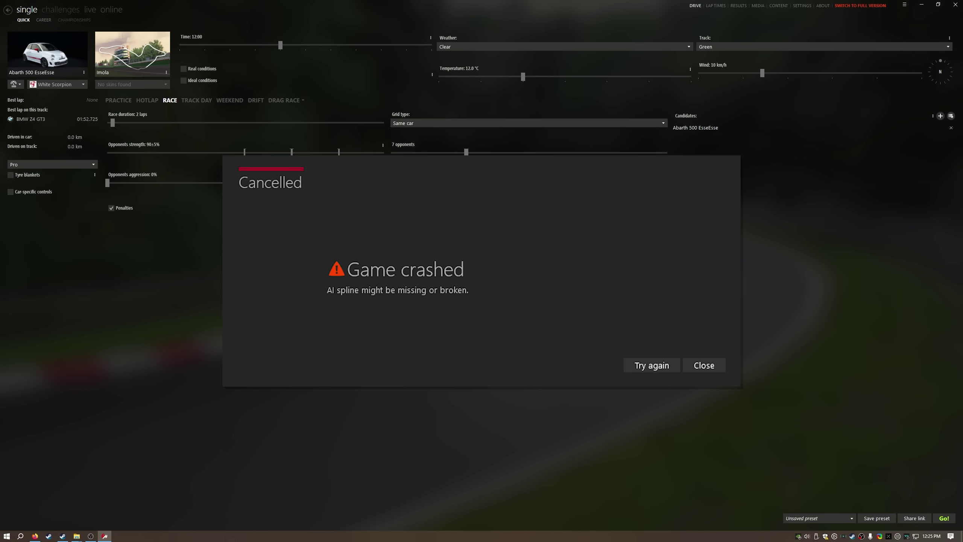
# Step: Close the game crash dialog and look through the career series and the online server list
pyautogui.press('Escape')
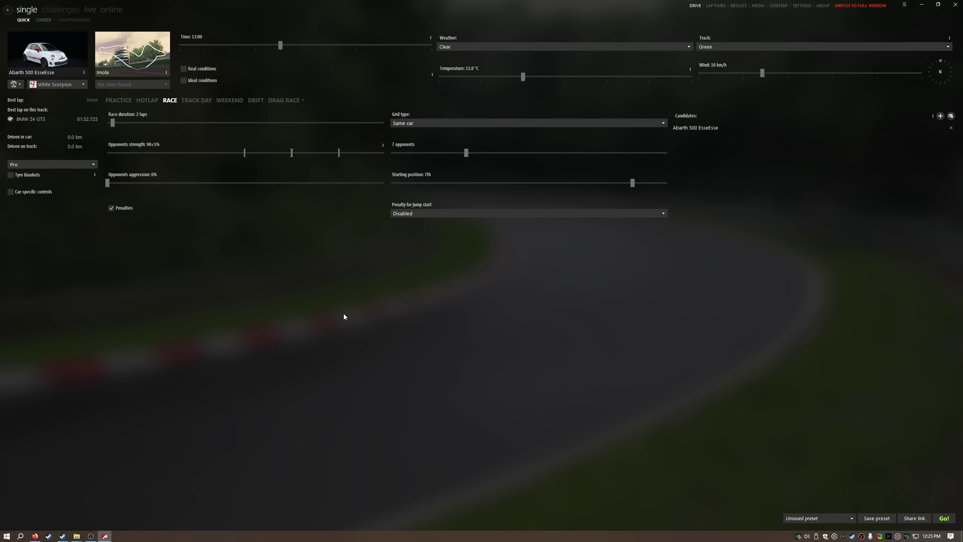
pyautogui.click(44, 20)
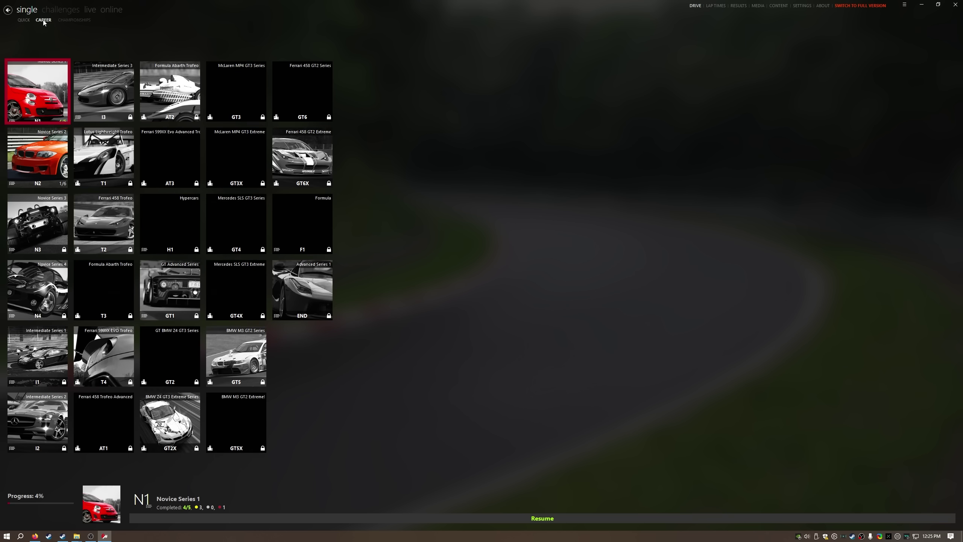
pyautogui.click(111, 10)
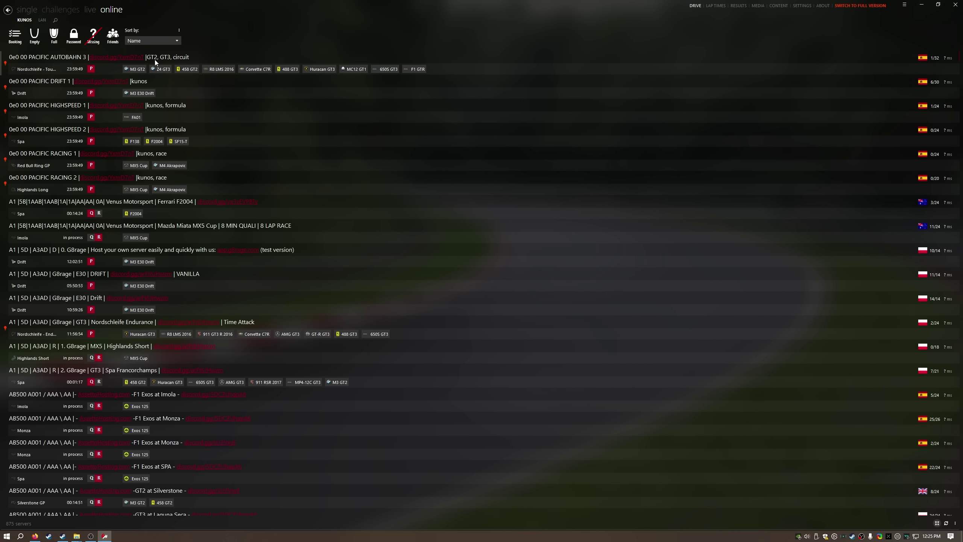
pyautogui.scroll(-3, 327, 176)
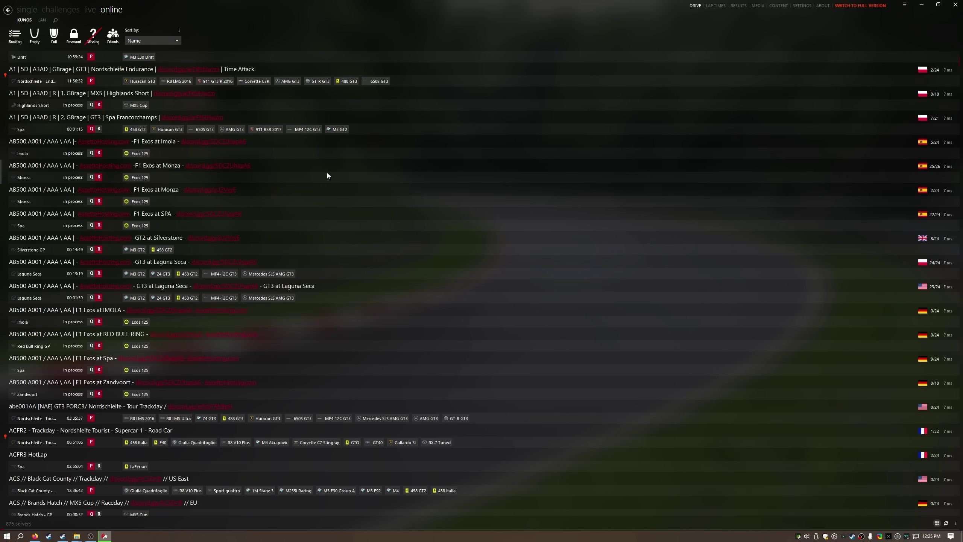
pyautogui.scroll(5, 328, 176)
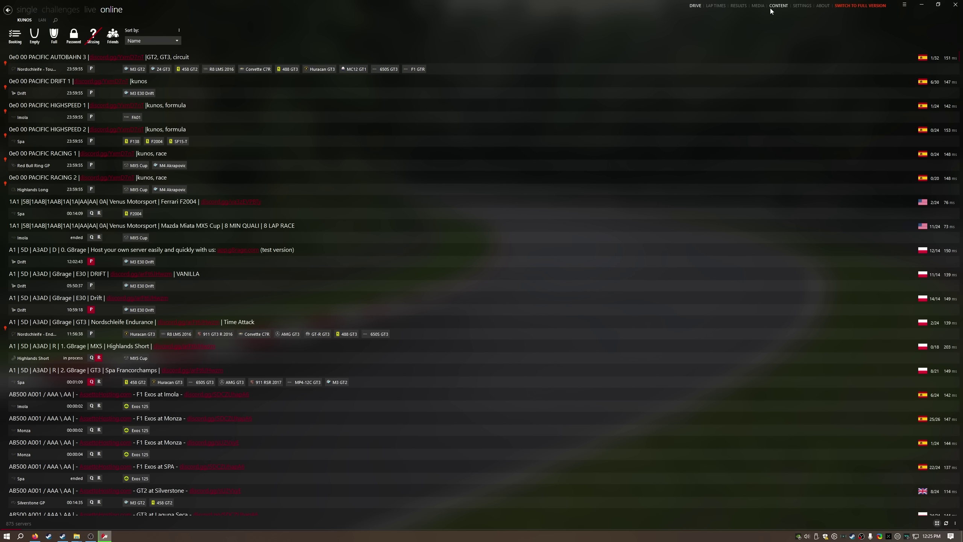
# Step: Look through the Assetto Corsa settings, including the video and controls pages and the available input methods
pyautogui.click(801, 8)
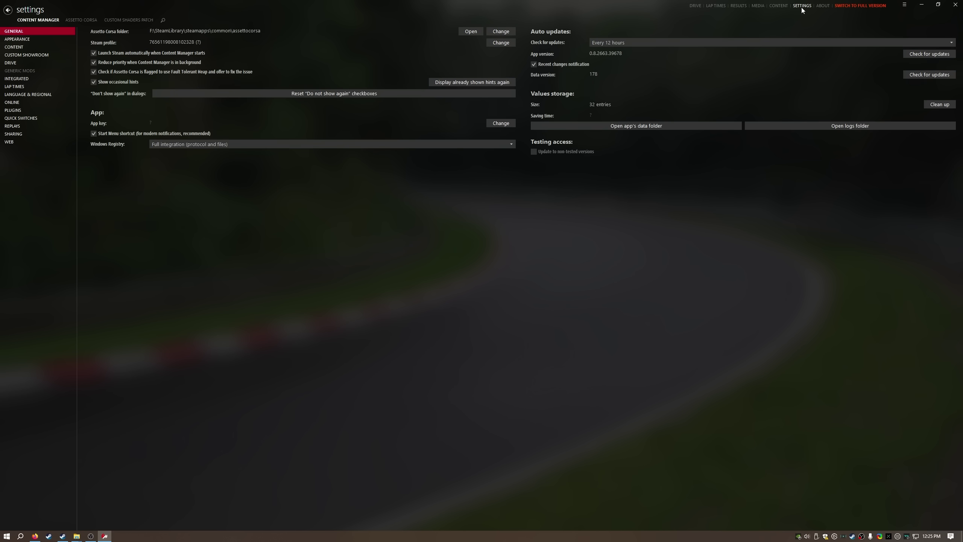
pyautogui.click(72, 19)
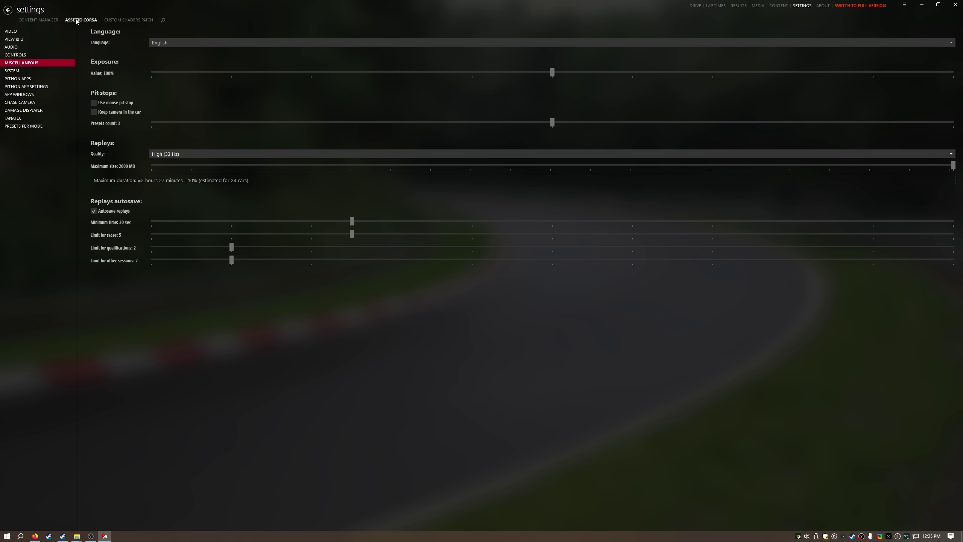
pyautogui.click(17, 32)
pyautogui.click(18, 55)
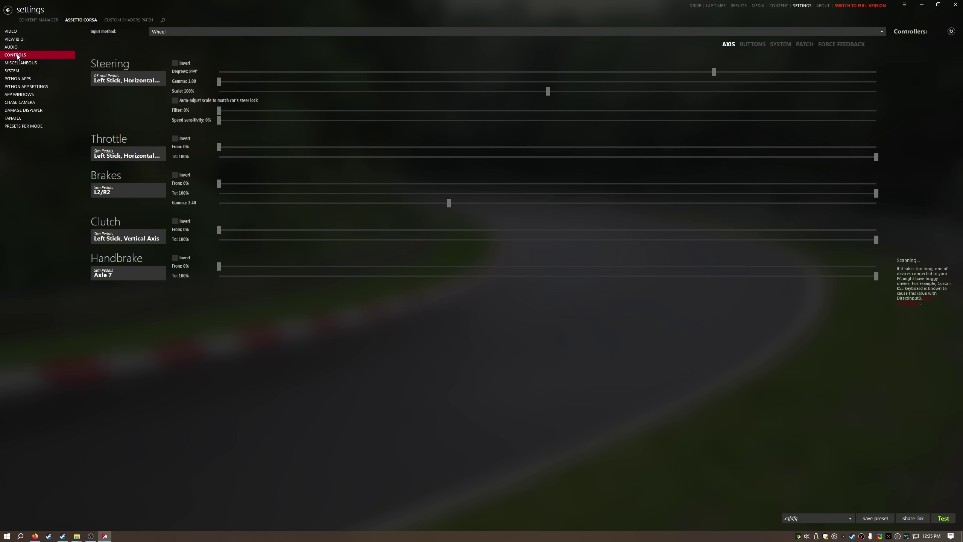
pyautogui.click(170, 34)
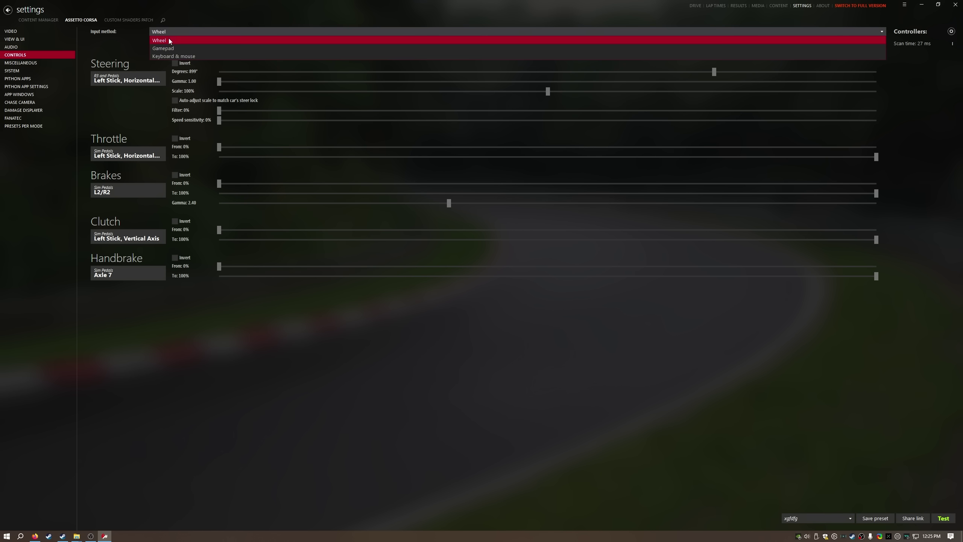
# Step: Look through Content Manager's own settings for appearance and plugins
pyautogui.click(38, 20)
pyautogui.click(37, 19)
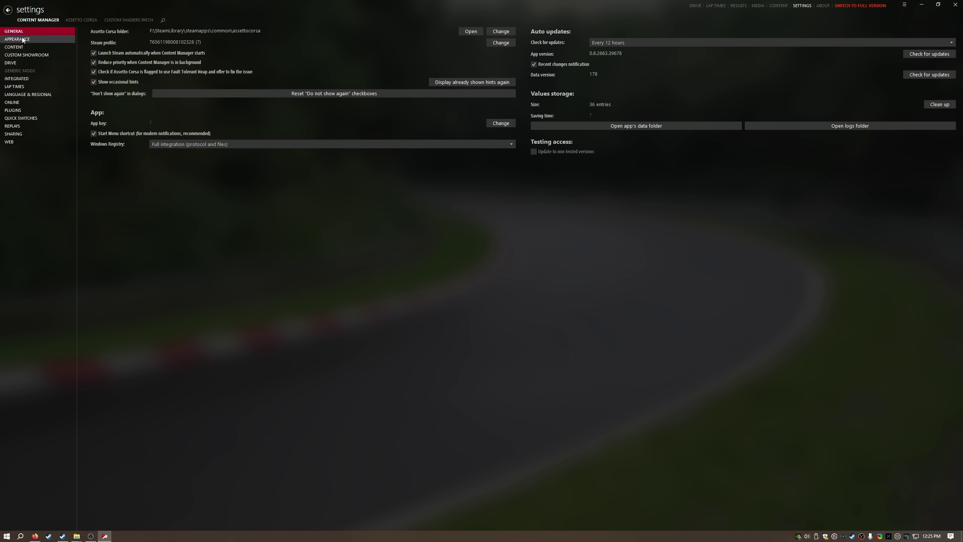
pyautogui.click(22, 40)
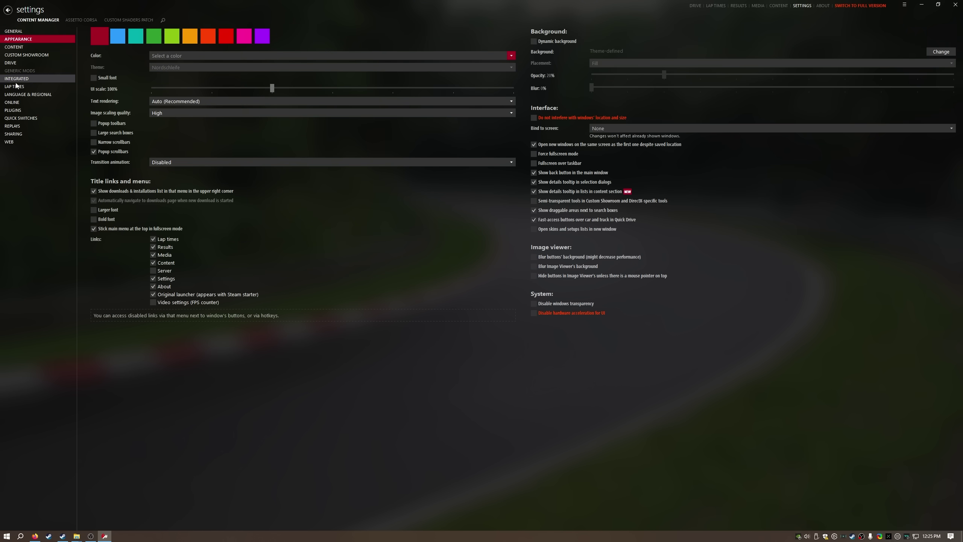
pyautogui.click(18, 110)
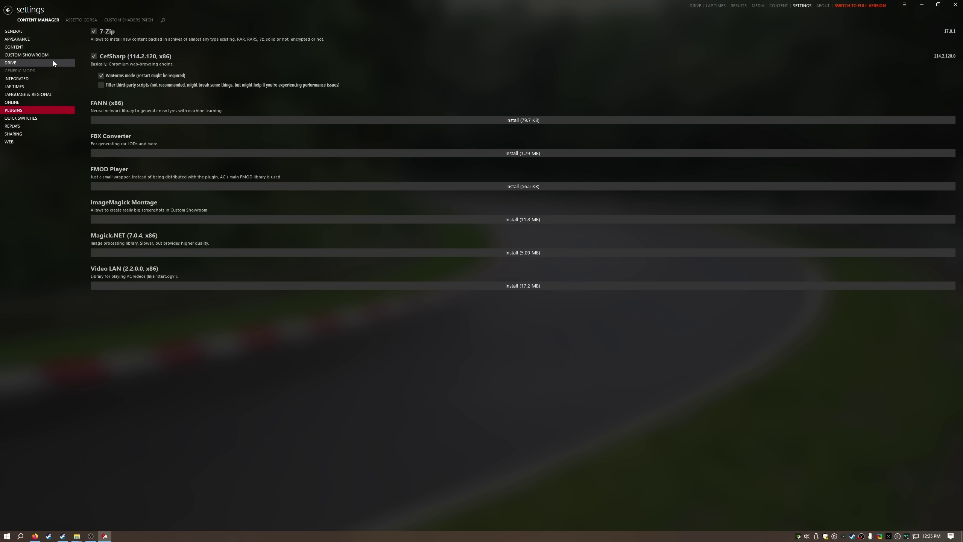
# Step: Install Custom Shaders Patch and switch it to version 0.2.3
pyautogui.click(126, 21)
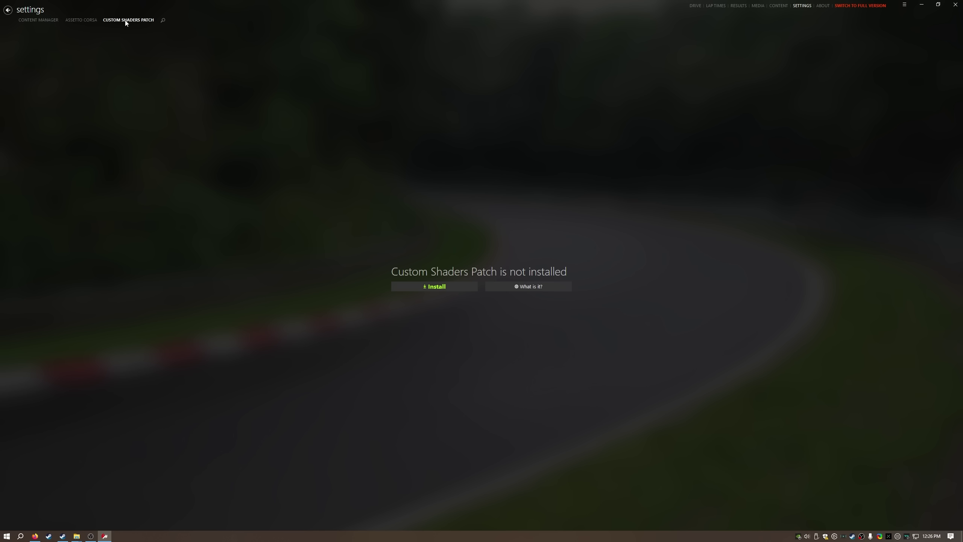
pyautogui.click(420, 288)
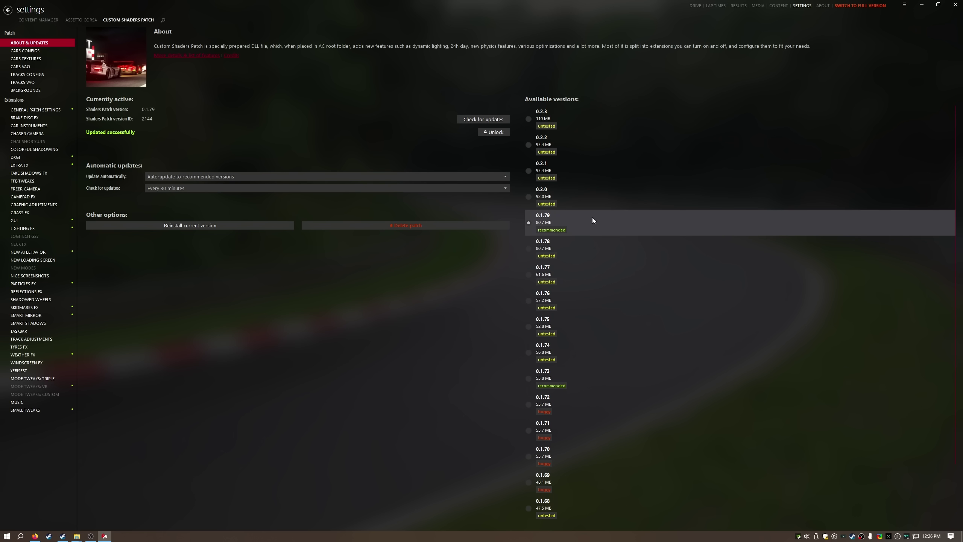
pyautogui.moveTo(598, 224)
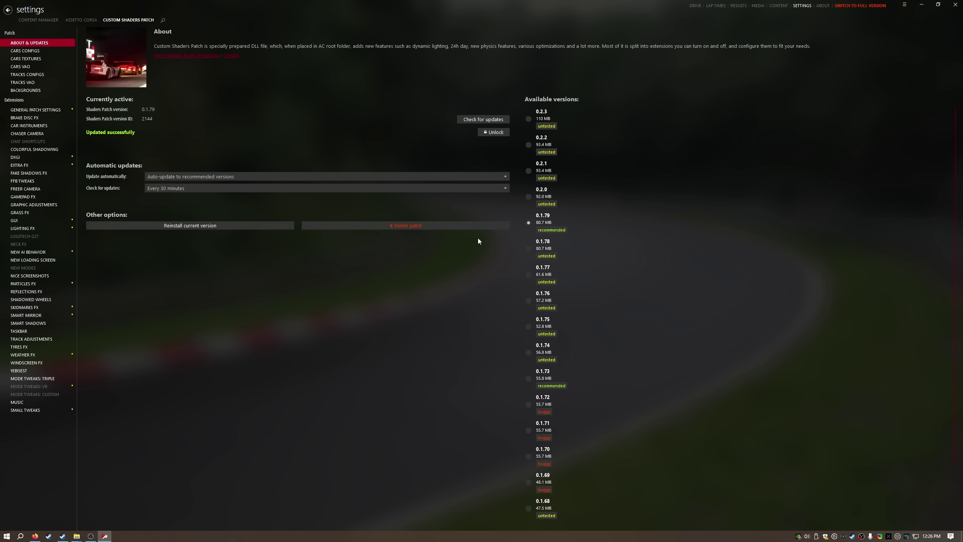
pyautogui.click(554, 116)
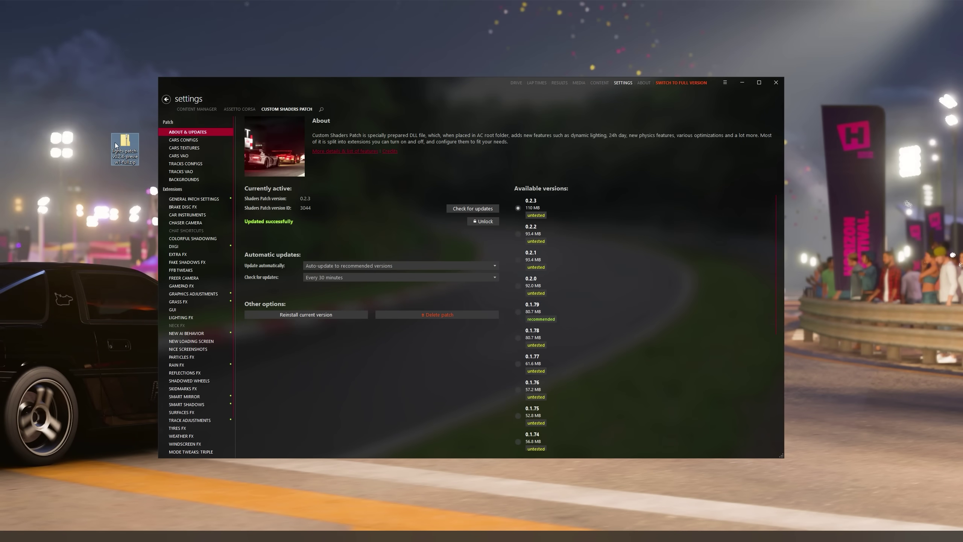
# Step: Add the lights-patch-v0.2.4-preview1-full archive from the desktop to Content Manager and install it as the Custom Shaders Patch update
pyautogui.moveTo(116, 144); pyautogui.dragTo(213, 159)
pyautogui.moveTo(727, 85); pyautogui.dragTo(728, 85)
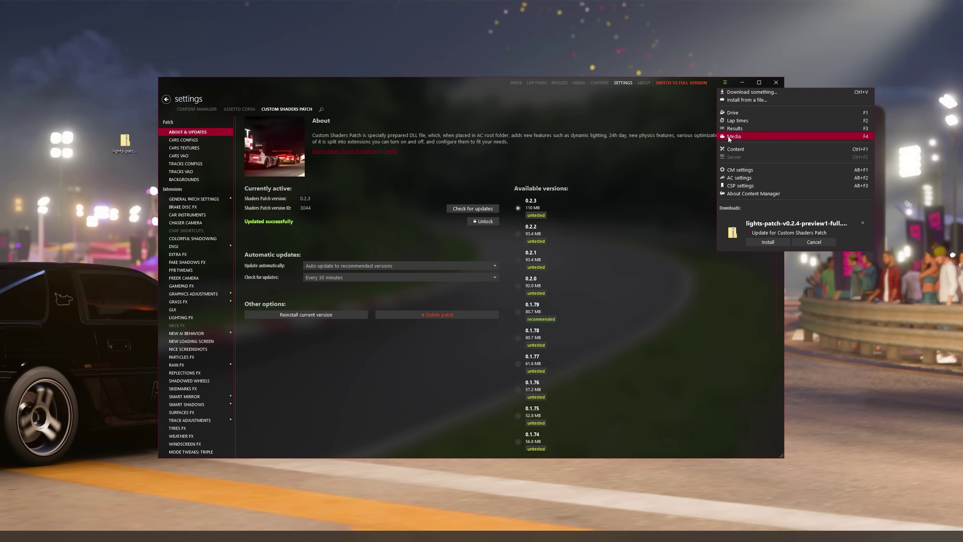
pyautogui.click(764, 240)
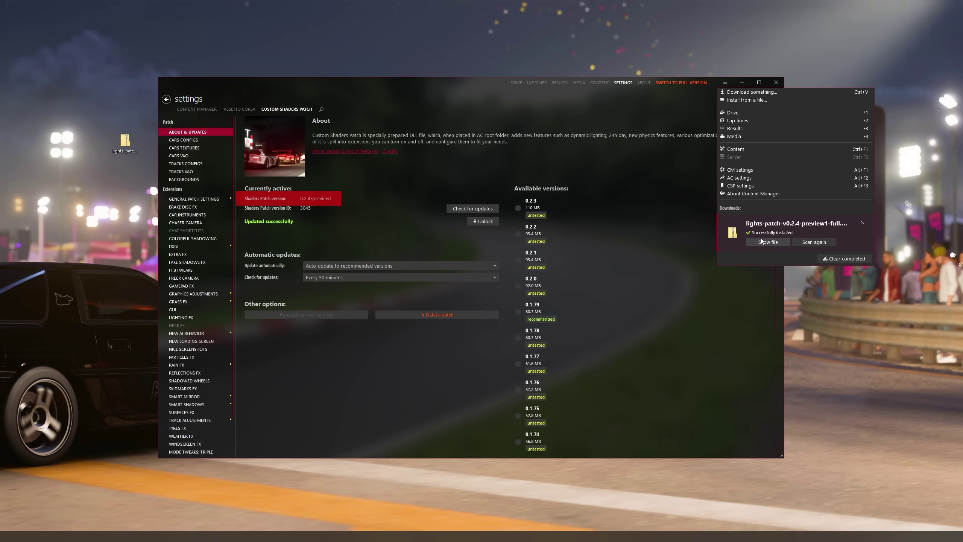
pyautogui.click(339, 200)
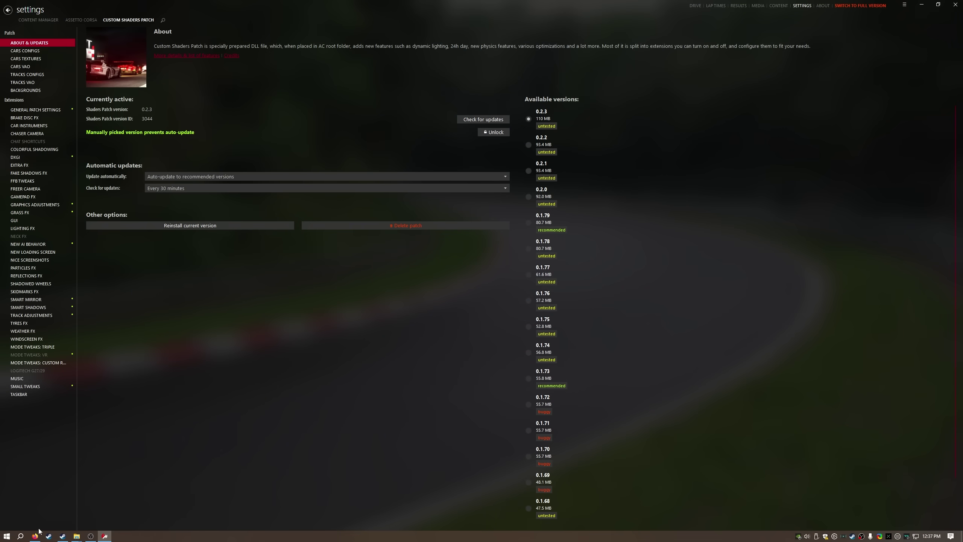
# Step: Switch to Firefox and look at the Sol 2.2.9 download page on OverTake and the Pure creator's Patreon page
pyautogui.moveTo(37, 534)
pyautogui.click(34, 513)
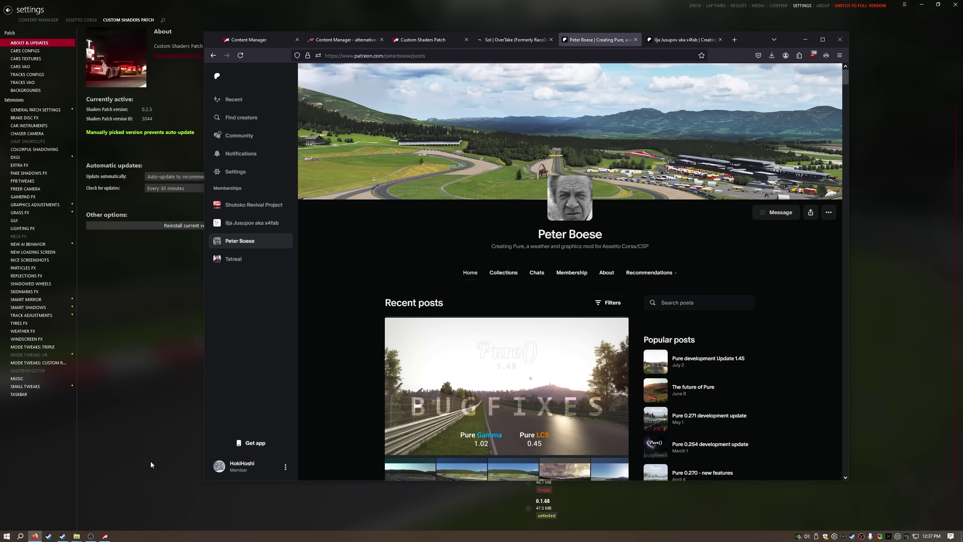
pyautogui.click(516, 40)
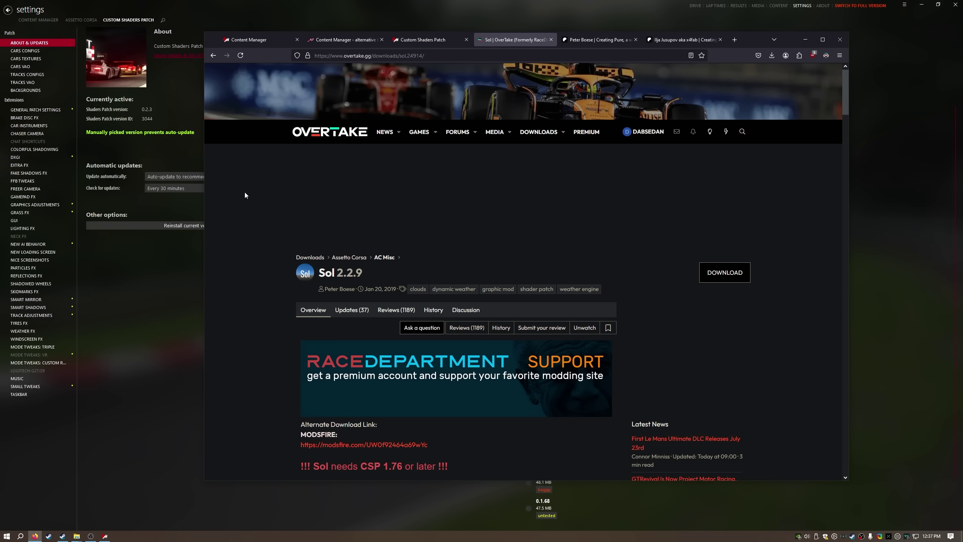
pyautogui.scroll(-3, 244, 193)
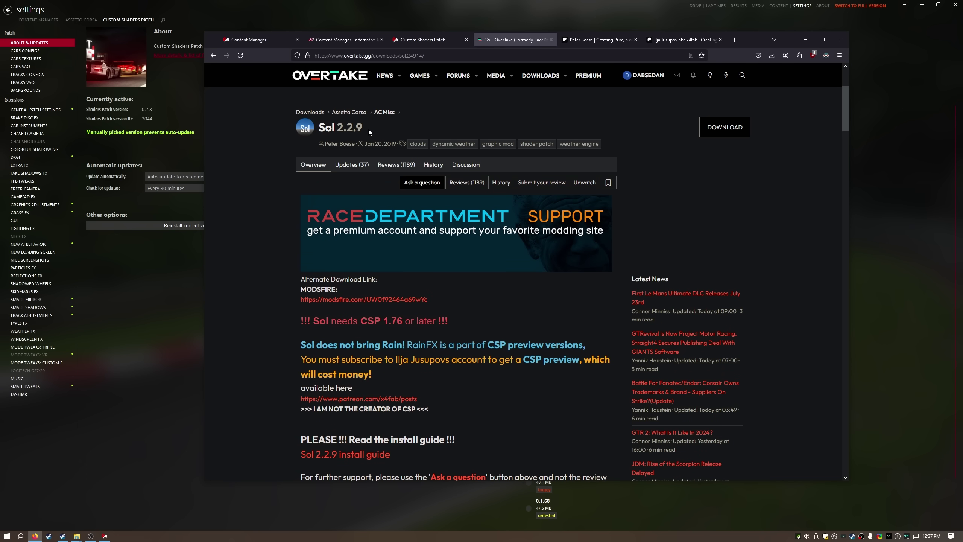
pyautogui.moveTo(369, 132); pyautogui.dragTo(318, 132)
pyautogui.click(584, 42)
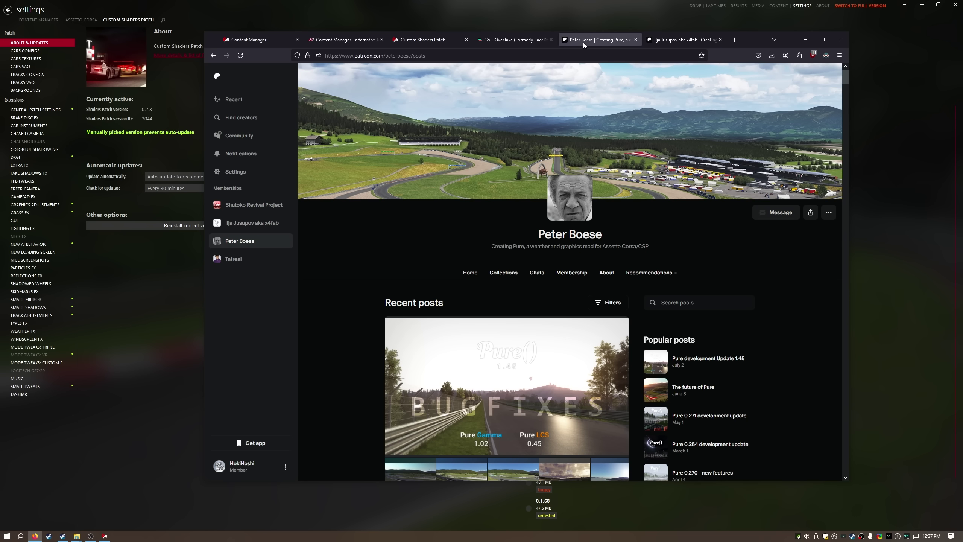
pyautogui.scroll(-5, 336, 303)
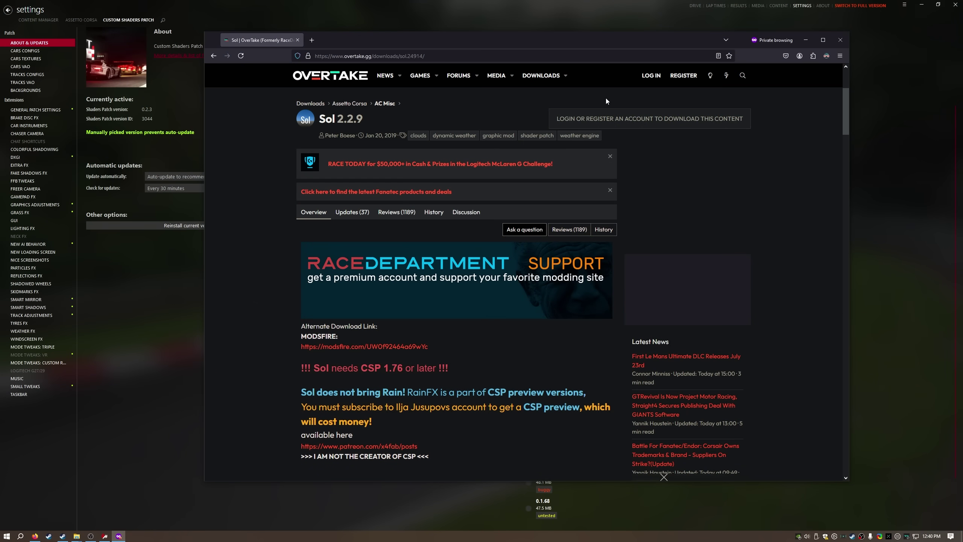
# Step: Open OverTake's registration page and look through the account types down to the basic account option
pyautogui.click(681, 76)
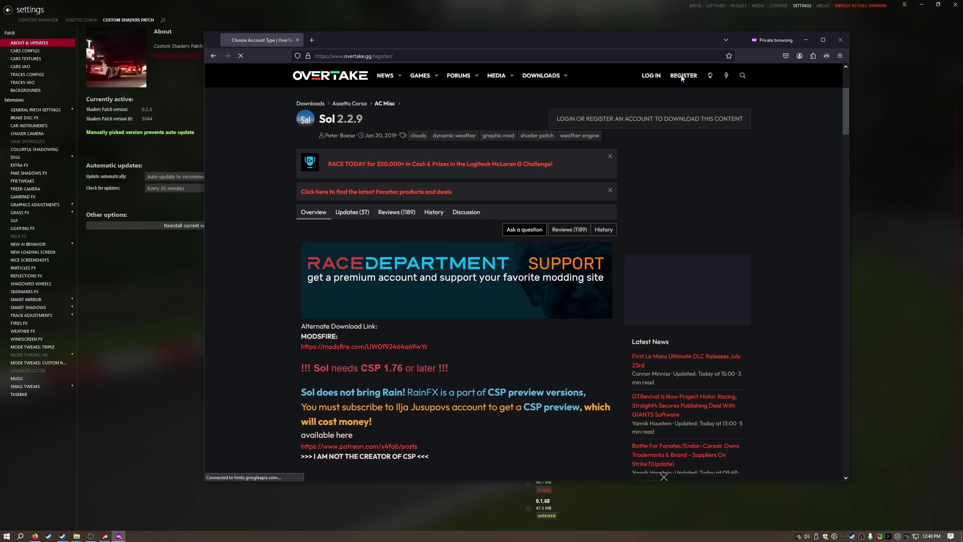
pyautogui.middleClick(236, 178)
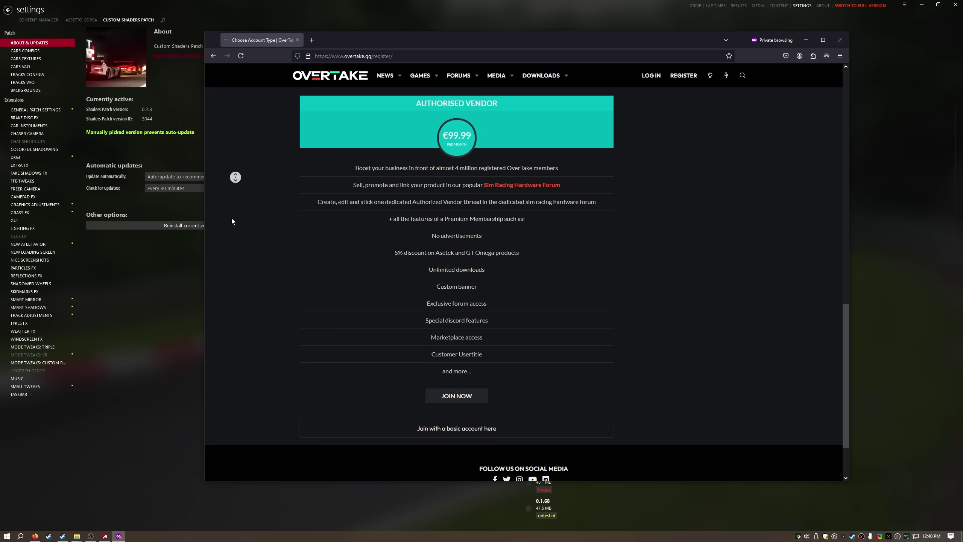
pyautogui.click(232, 223)
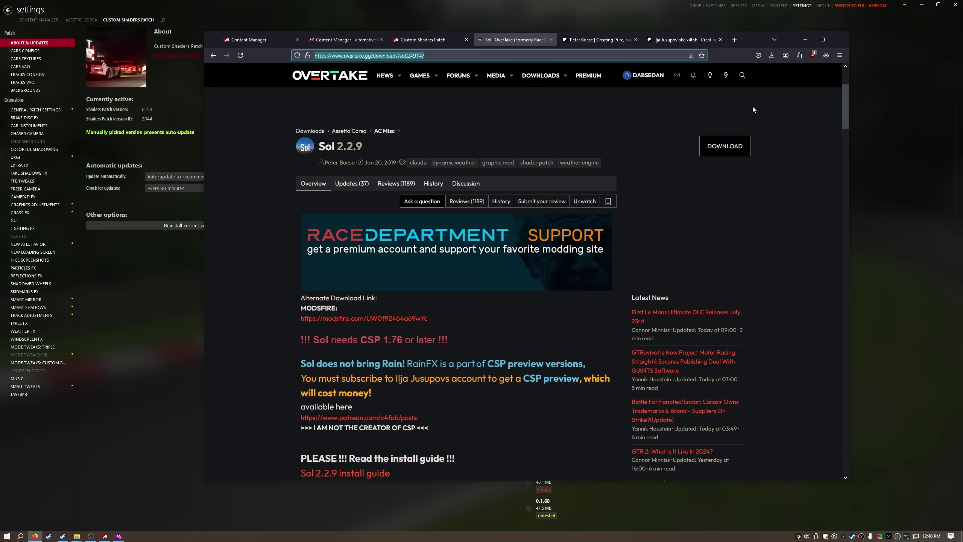
# Step: Download Sol 2.2.9 from its OverTake page, open the downloaded archive and minimise the browser
pyautogui.click(732, 148)
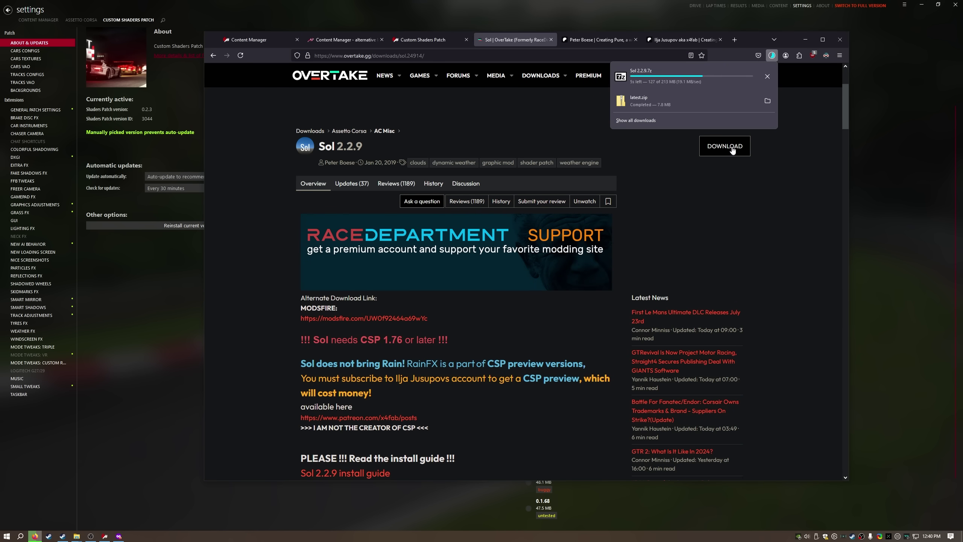
pyautogui.click(705, 79)
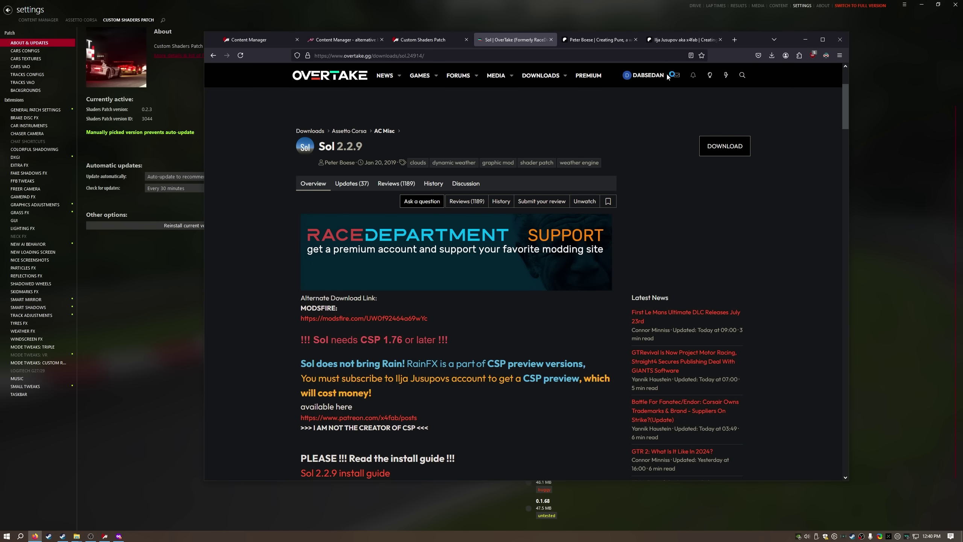
pyautogui.click(802, 45)
pyautogui.click(804, 40)
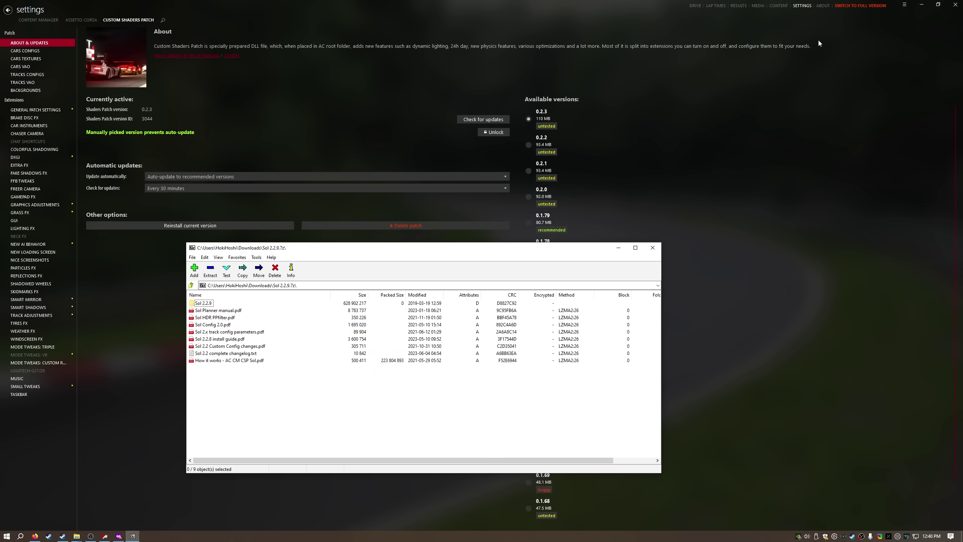
# Step: Minimise Content Manager, move the archive window aside and open the Sol 2.2.9 folder inside it
pyautogui.click(921, 5)
pyautogui.moveTo(486, 251); pyautogui.dragTo(704, 88)
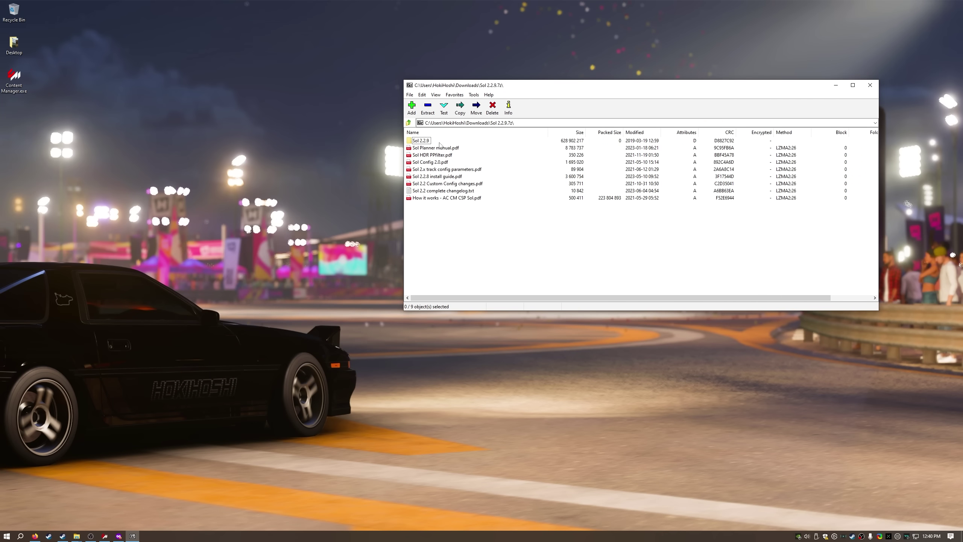
pyautogui.click(423, 141)
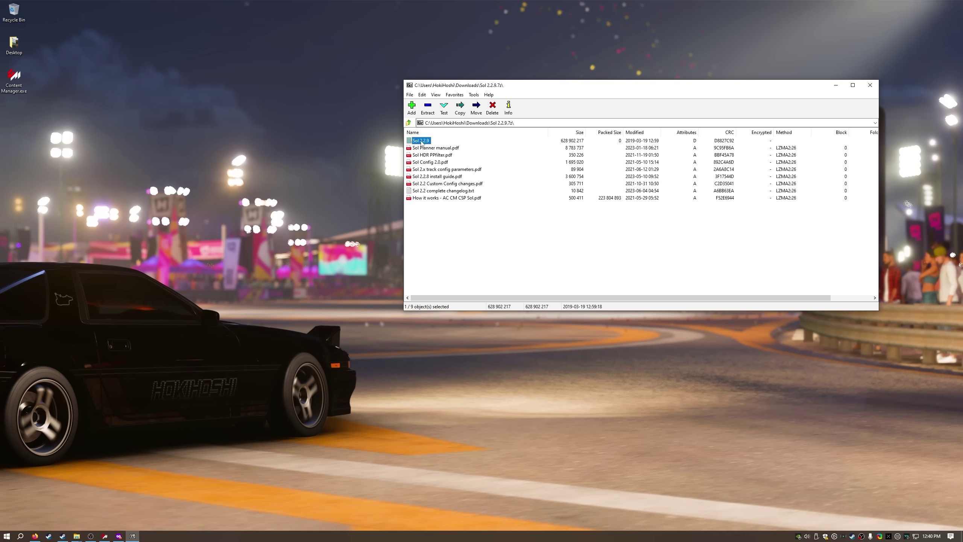
pyautogui.doubleClick(415, 141)
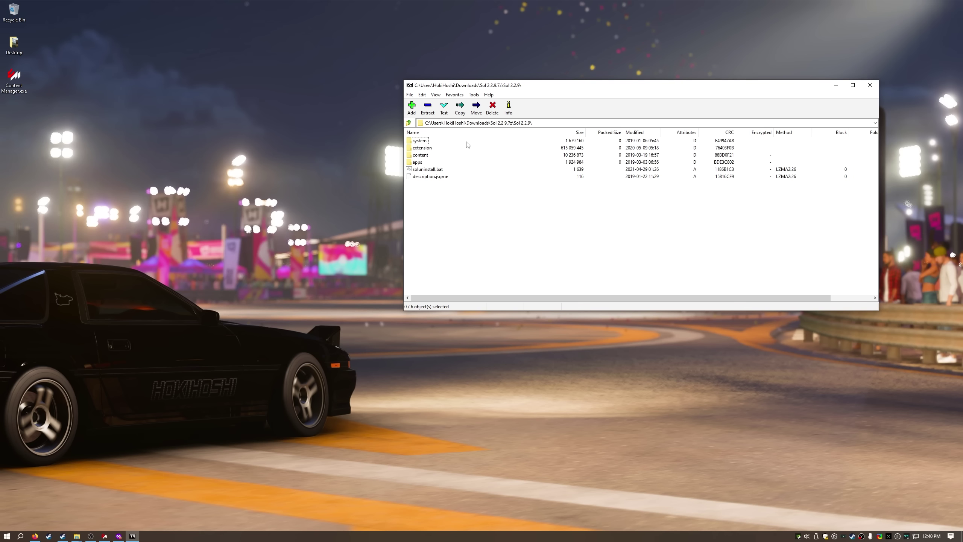
# Step: Copy the system, extension, content and apps folders plus soluninstall.bat from the archive into the assettocorsa folder, and return to Content Manager
pyautogui.moveTo(80, 536)
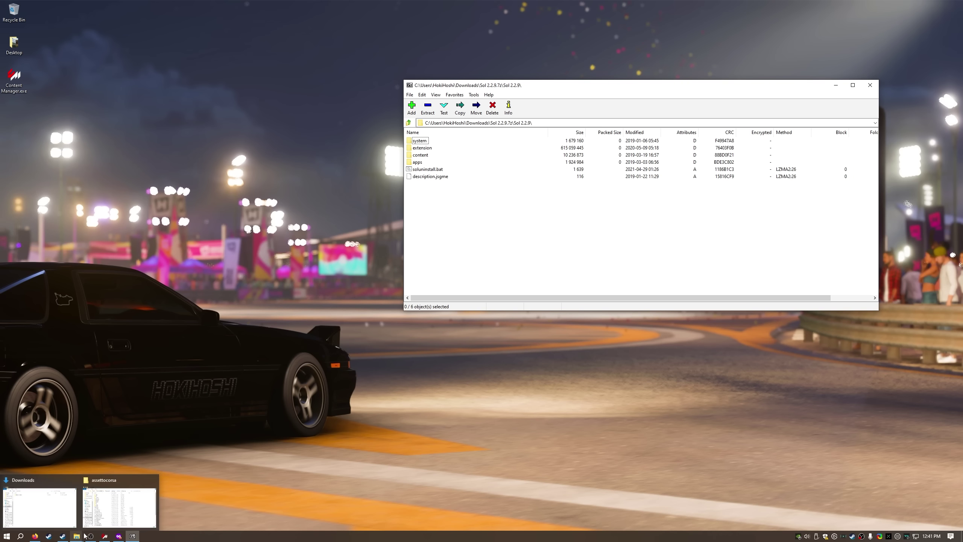
pyautogui.click(112, 511)
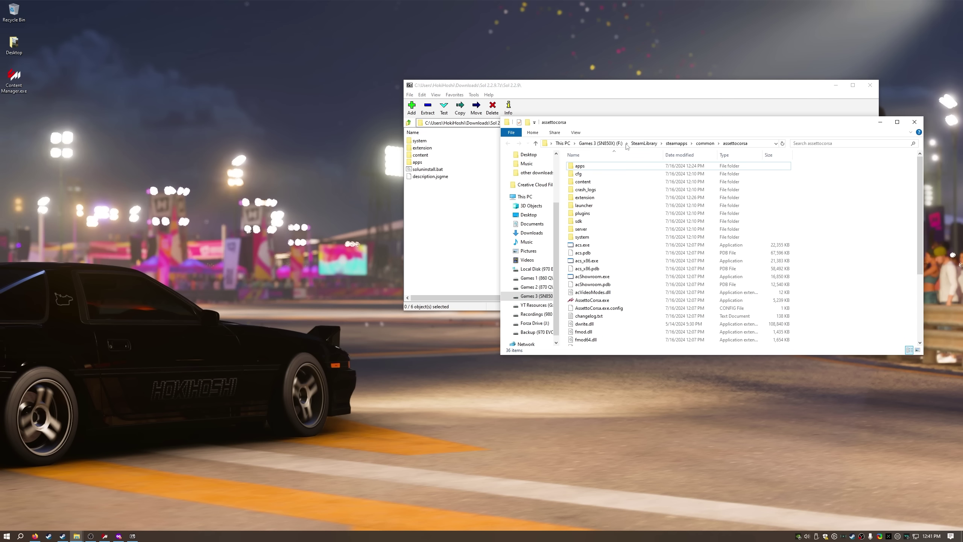
pyautogui.moveTo(639, 126); pyautogui.dragTo(204, 212)
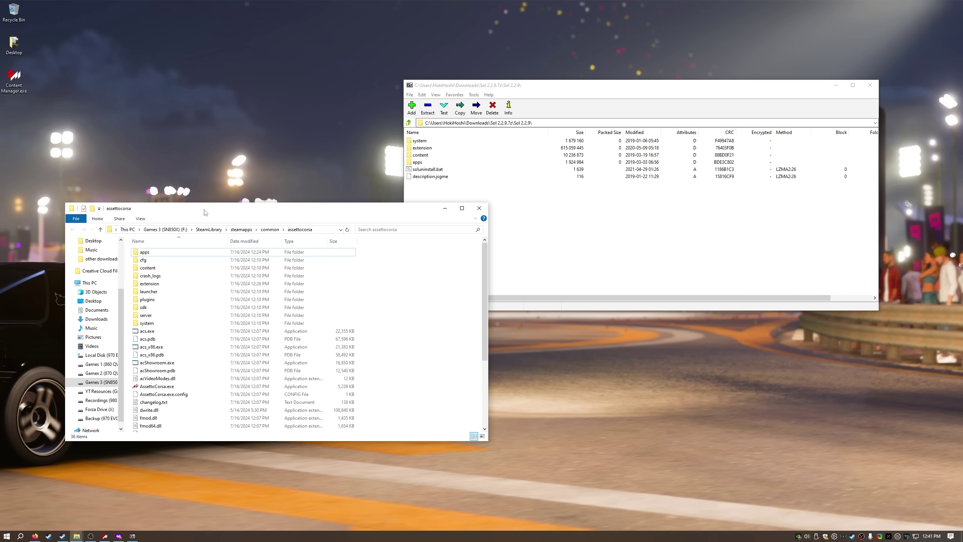
pyautogui.click(427, 165)
pyautogui.click(420, 140)
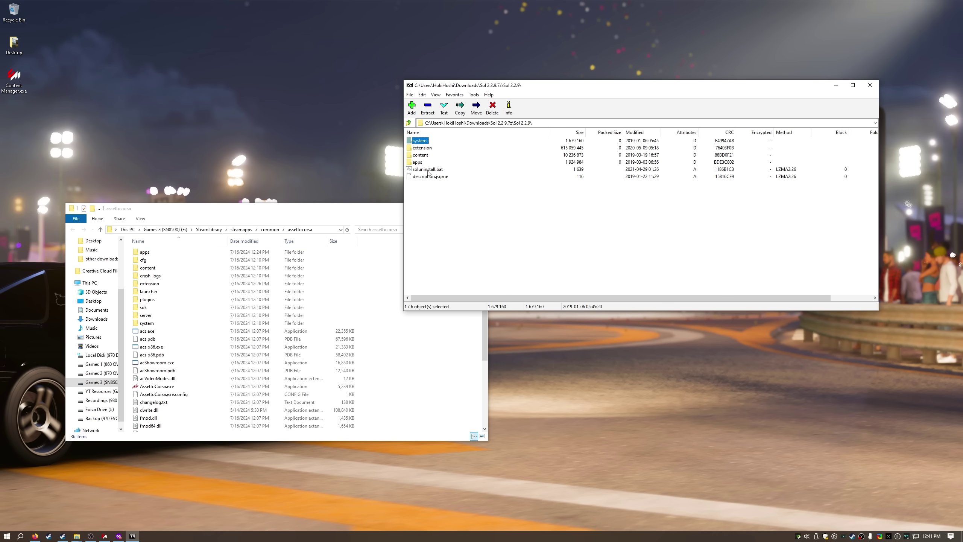
pyautogui.keyDown('shift'); pyautogui.click(425, 169); pyautogui.keyUp('shift')
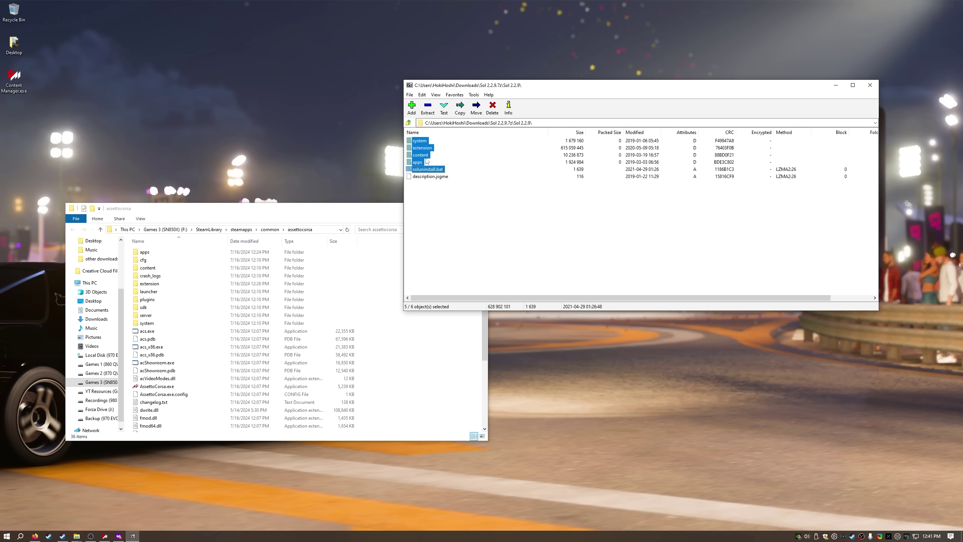
pyautogui.moveTo(421, 154); pyautogui.dragTo(409, 344)
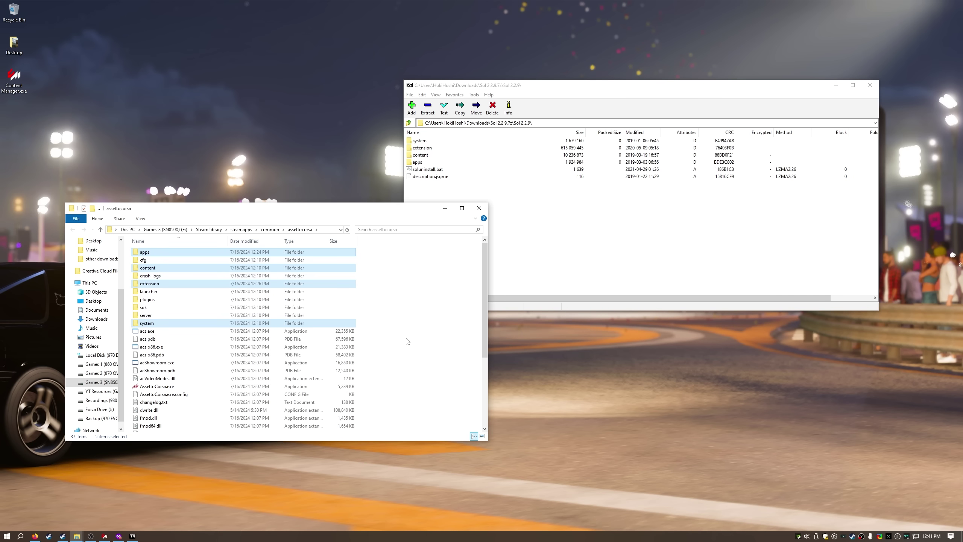
pyautogui.click(109, 537)
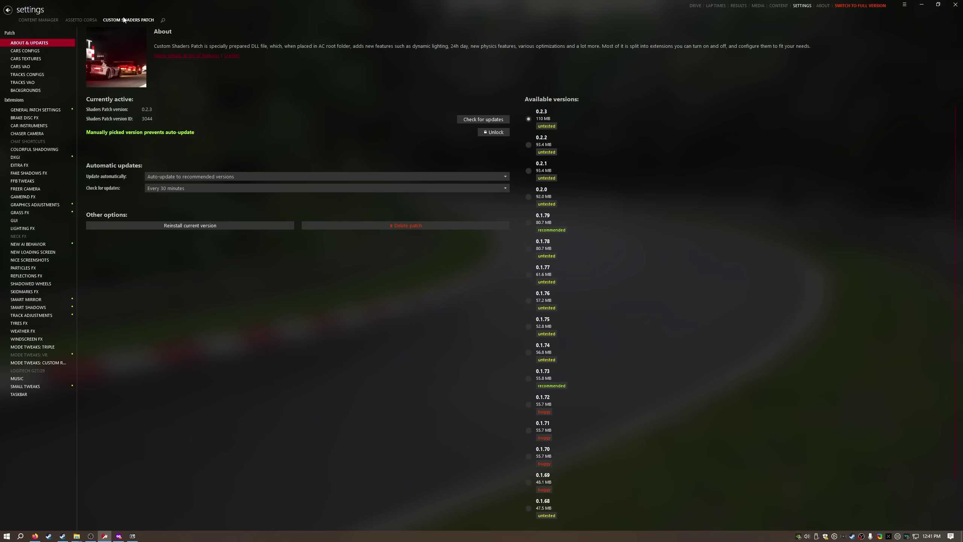
# Step: Set the Weather FX weather style to Sol in the Custom Shaders Patch settings and leave for the Assetto Corsa settings
pyautogui.click(30, 332)
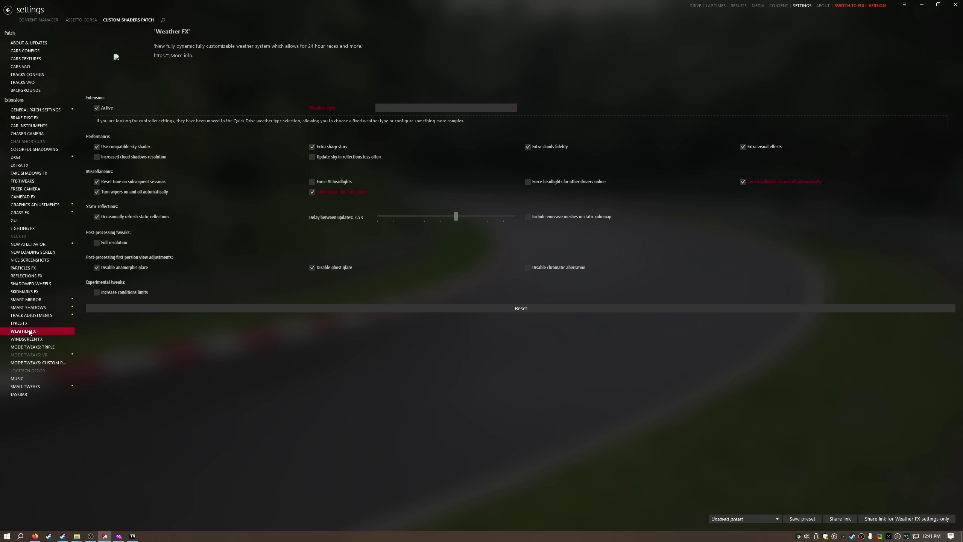
pyautogui.click(402, 110)
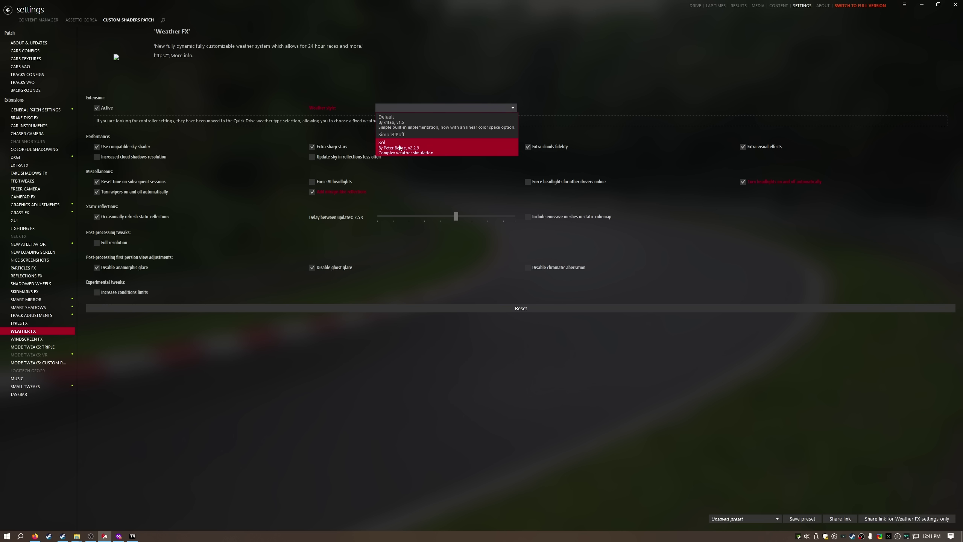
pyautogui.click(398, 145)
pyautogui.click(81, 20)
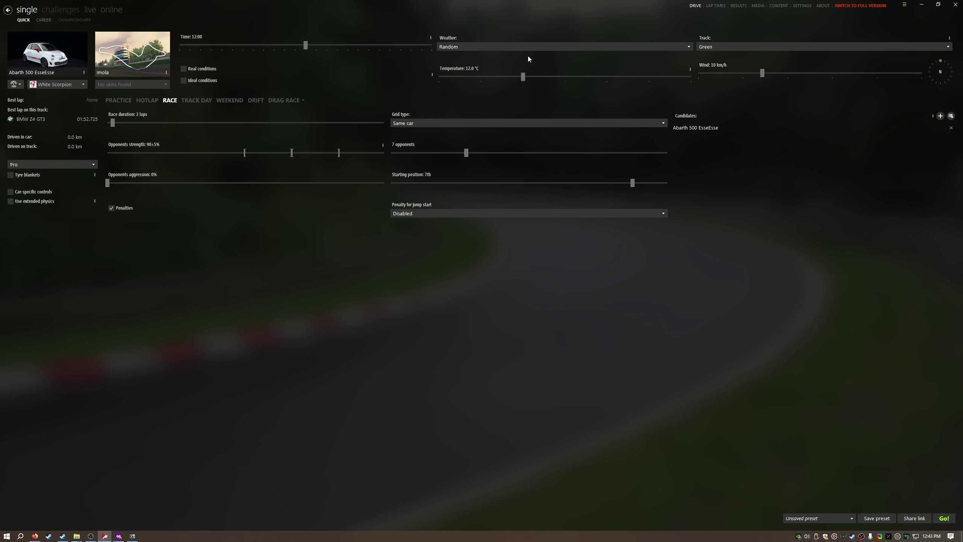
# Step: Set the quick drive weather controller to Sol 2.5 (Sol Planner) static
pyautogui.click(522, 45)
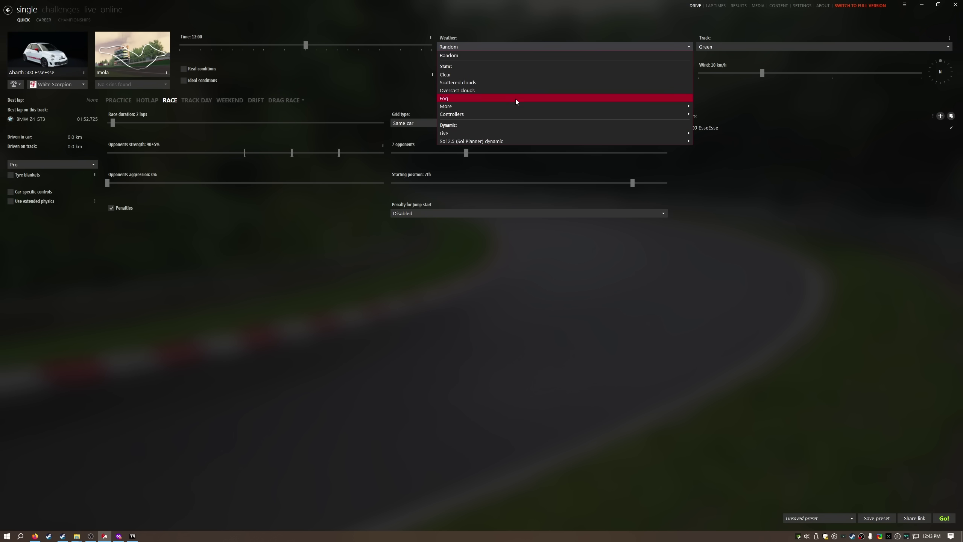
pyautogui.moveTo(518, 114)
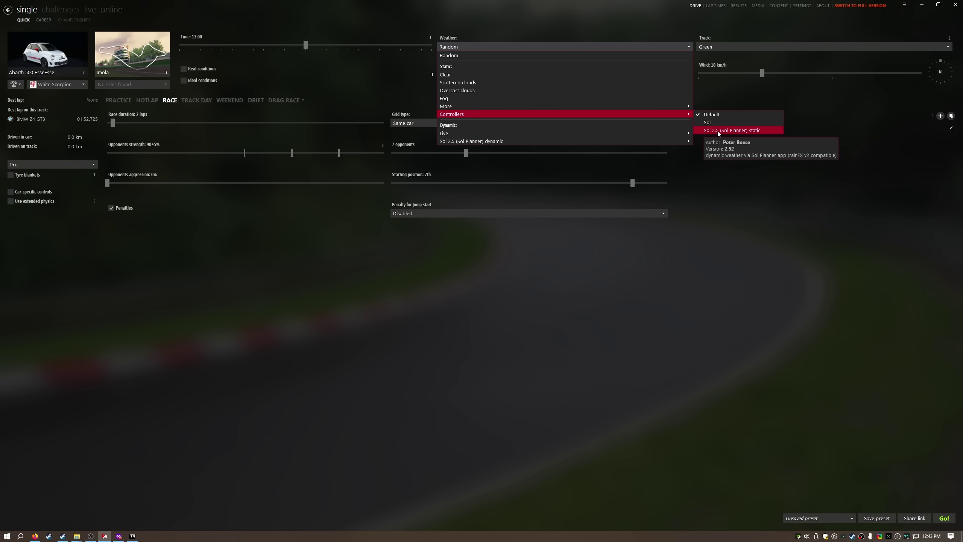
pyautogui.click(718, 131)
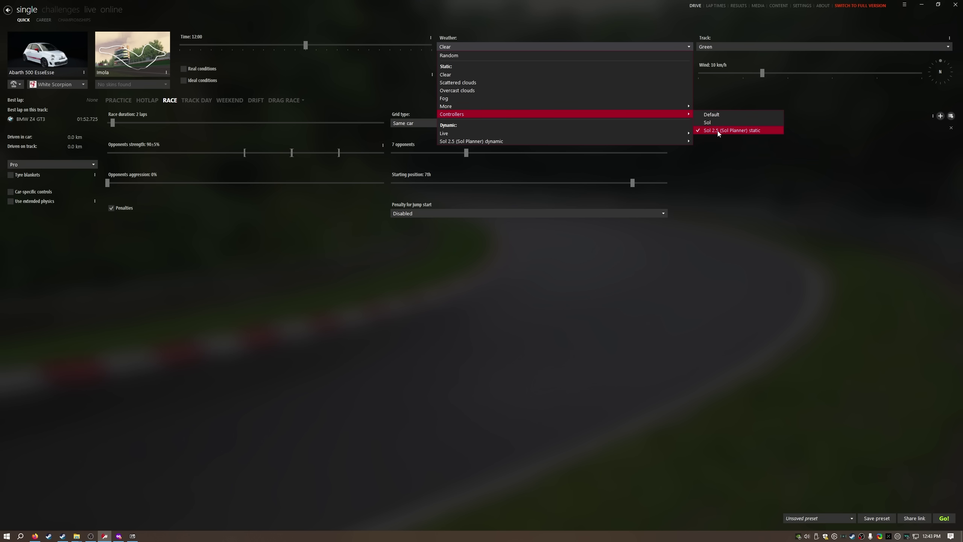
pyautogui.click(720, 143)
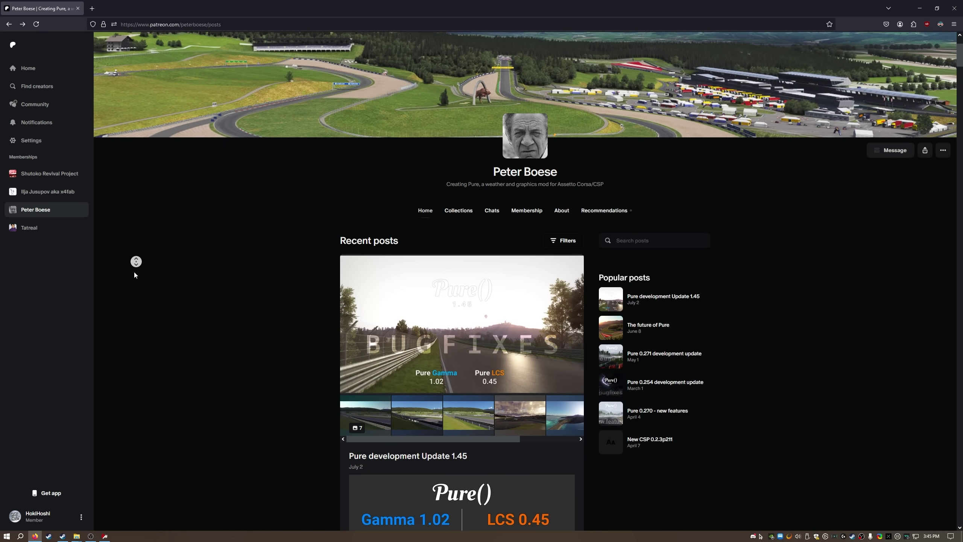
# Step: Open the Pure development Update 1.45 post on the creator's Patreon page and find its Highres and Lowres download links
pyautogui.middleClick(135, 274)
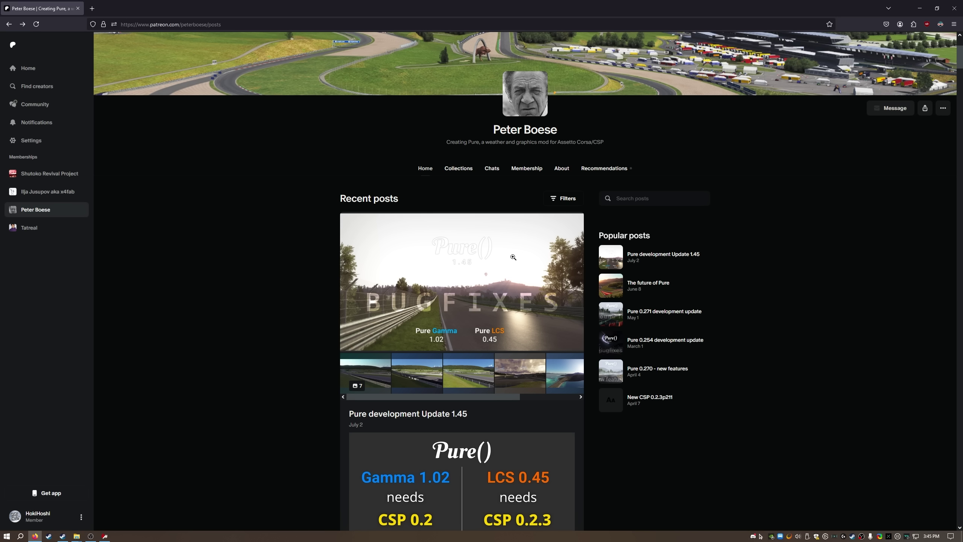
pyautogui.click(676, 262)
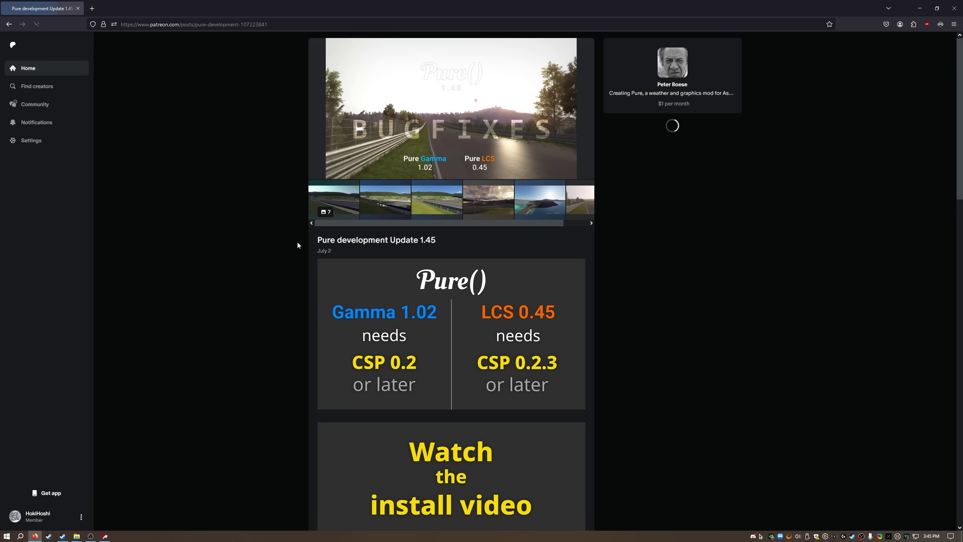
pyautogui.middleClick(254, 236)
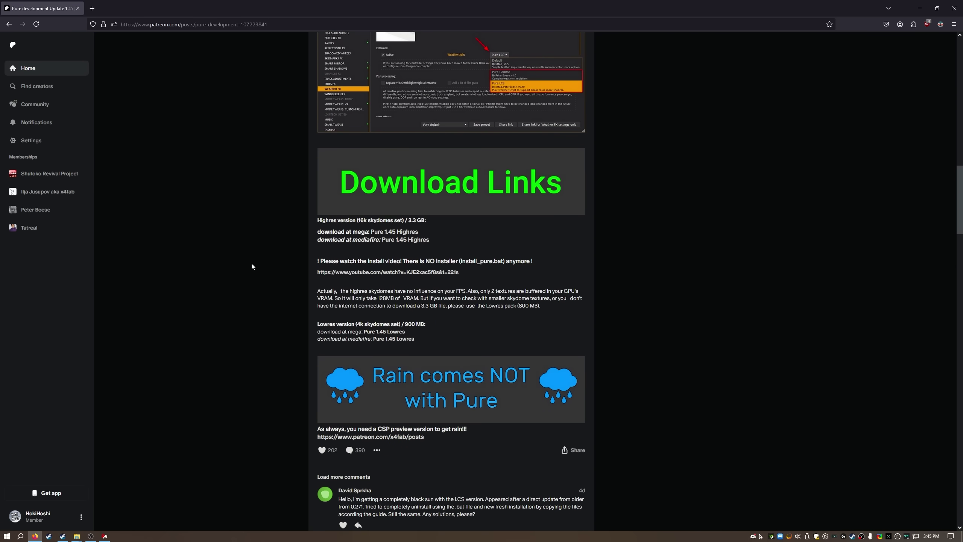
pyautogui.middleClick(252, 265)
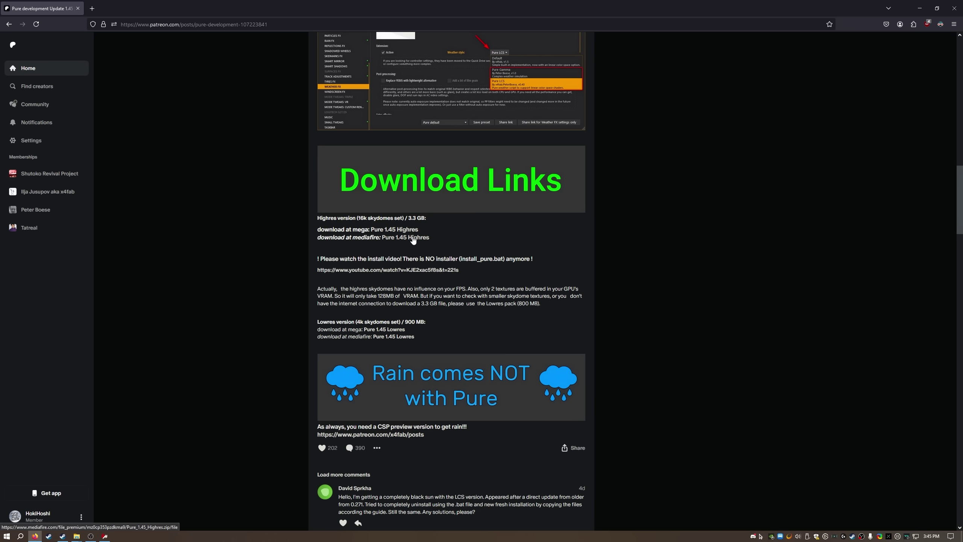
# Step: Show the desktop and bring up the assettocorsa and Downloads folder windows together
pyautogui.press('super+d')
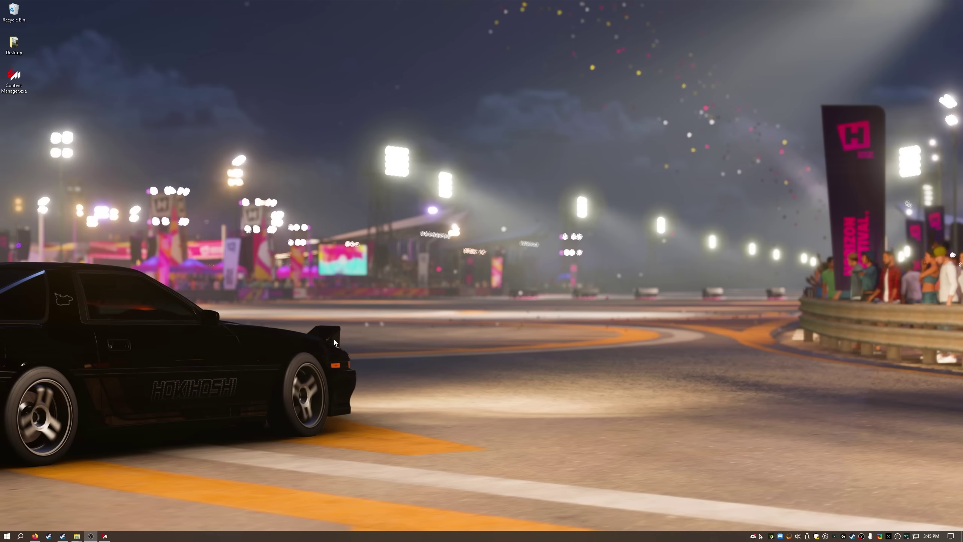
pyautogui.moveTo(78, 536)
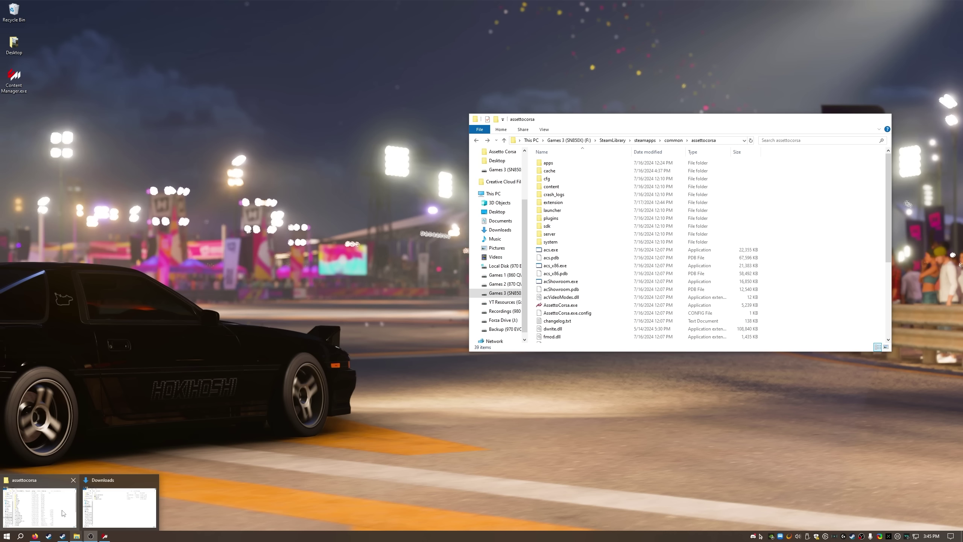
pyautogui.click(61, 510)
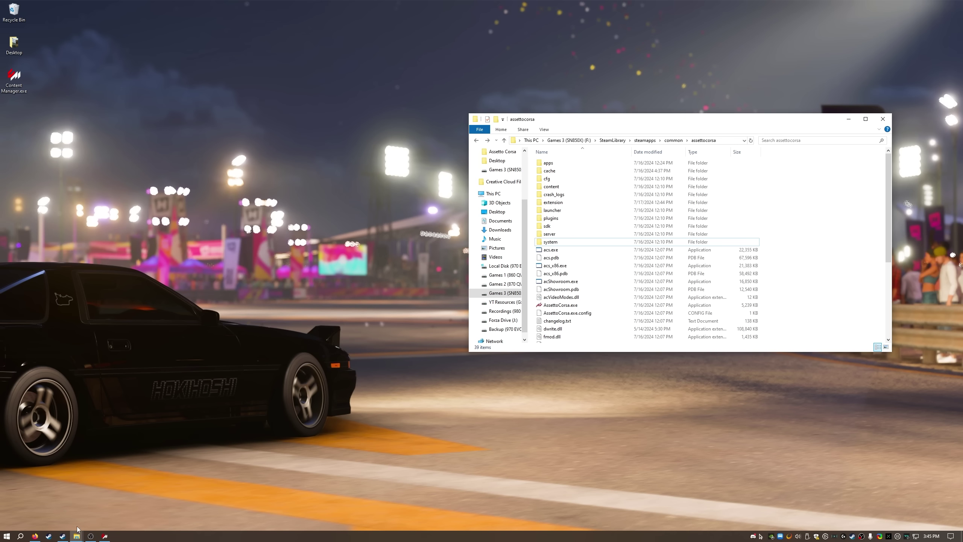
pyautogui.moveTo(77, 529)
pyautogui.click(119, 501)
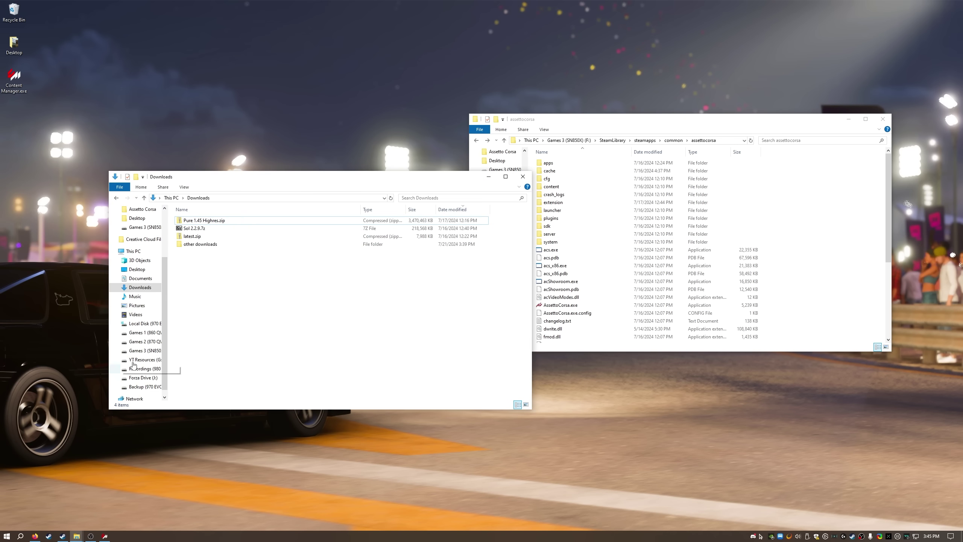
# Step: Open Pure 1.45 Highres.zip in Downloads and go into its Pure Gamma 1.02 + LCS 0.45 folder
pyautogui.doubleClick(194, 224)
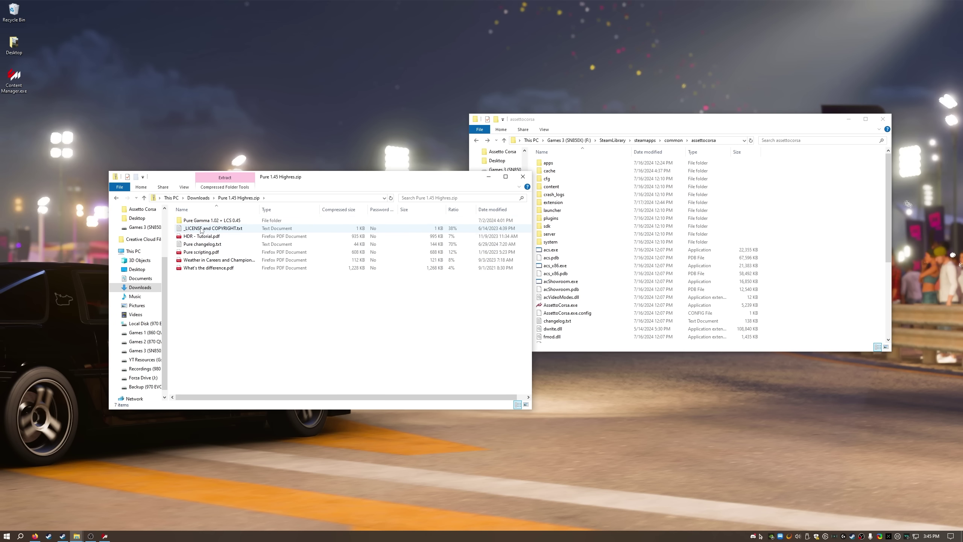
pyautogui.click(204, 220)
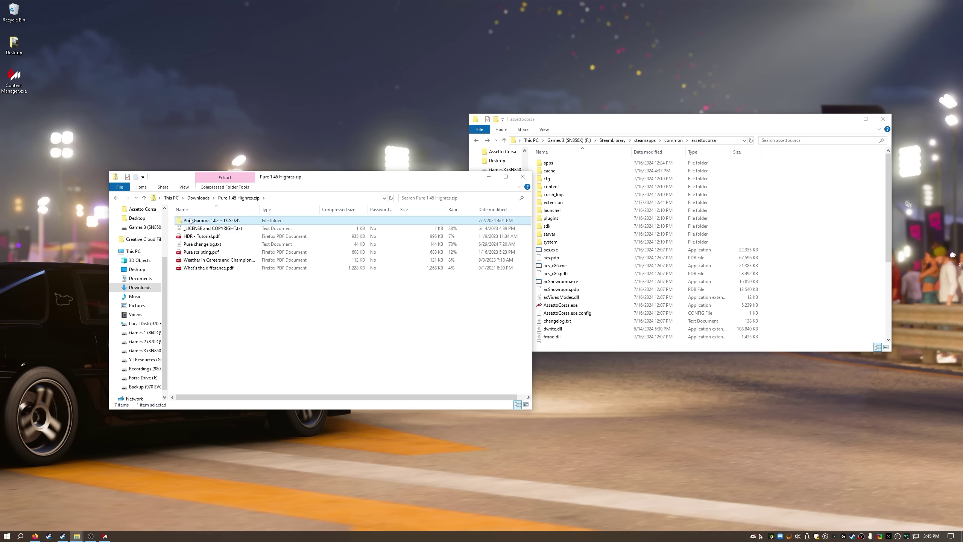
pyautogui.doubleClick(246, 221)
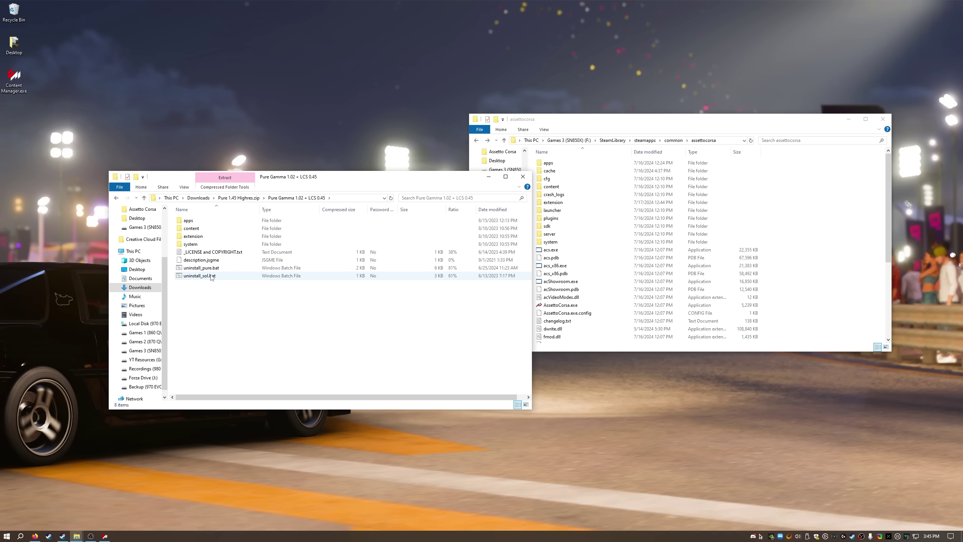
pyautogui.moveTo(220, 279)
pyautogui.mouseDown()
pyautogui.moveTo(826, 268)
pyautogui.moveTo(227, 228)
pyautogui.moveTo(203, 286)
pyautogui.mouseUp()
pyautogui.click(203, 290)
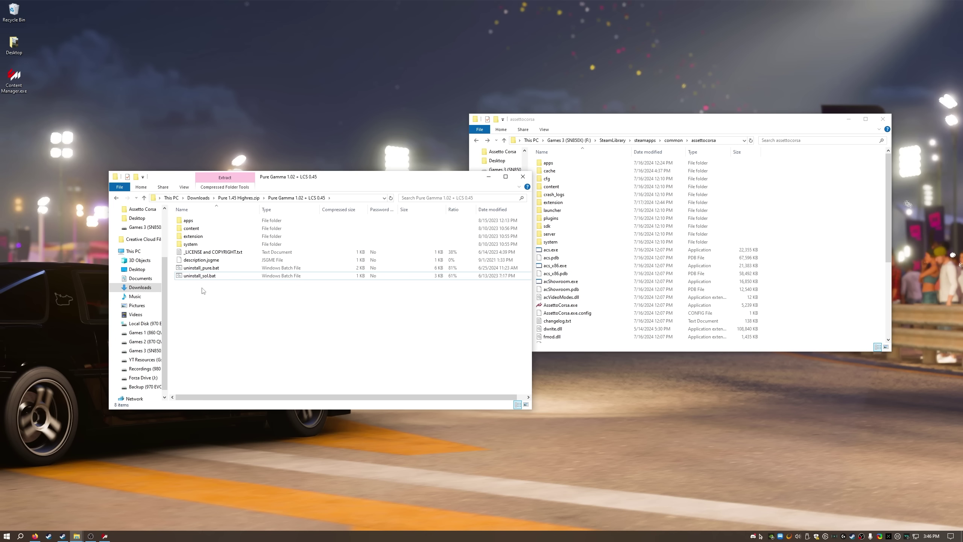
# Step: Copy the apps, content, extension and system folders from the Pure archive into the assettocorsa folder
pyautogui.click(189, 221)
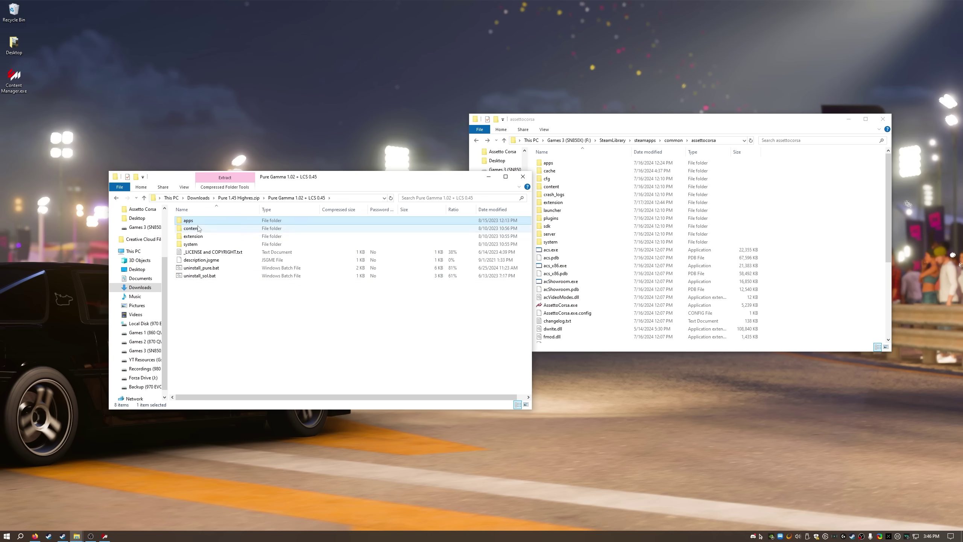
pyautogui.keyDown('shift'); pyautogui.click(203, 245); pyautogui.keyUp('shift')
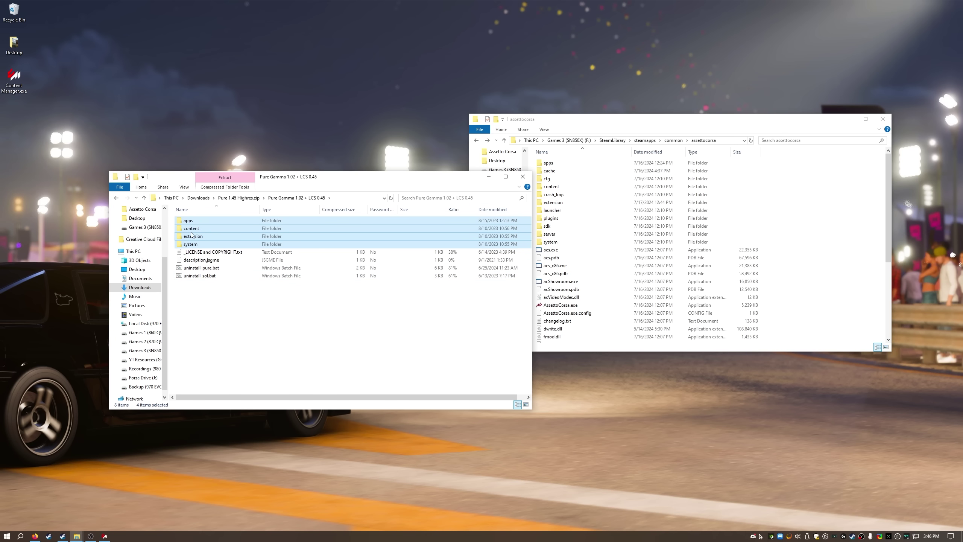
pyautogui.moveTo(193, 236); pyautogui.dragTo(820, 238)
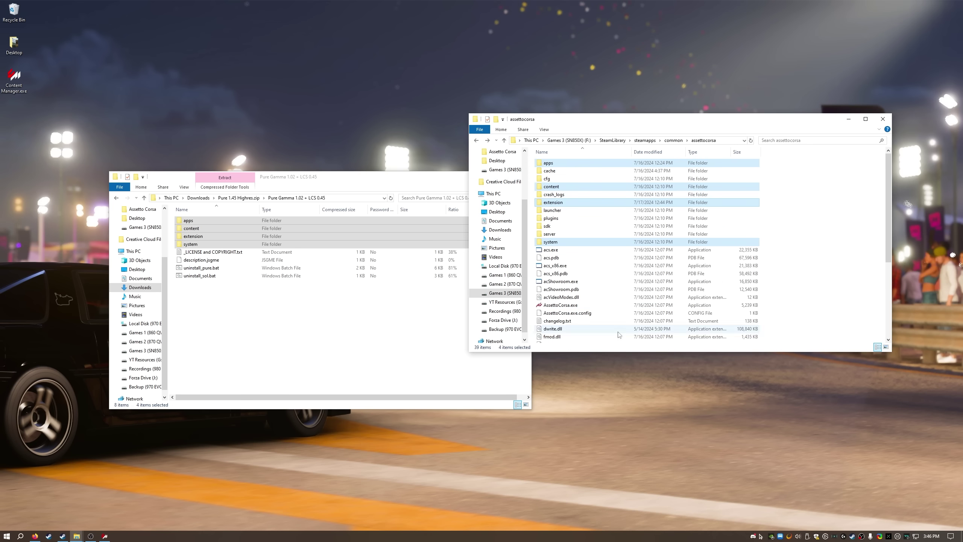
pyautogui.click(203, 473)
# Step: Return to Content Manager and set the Weather FX weather style to Pure Gamma in the Custom Shaders Patch settings
pyautogui.click(107, 535)
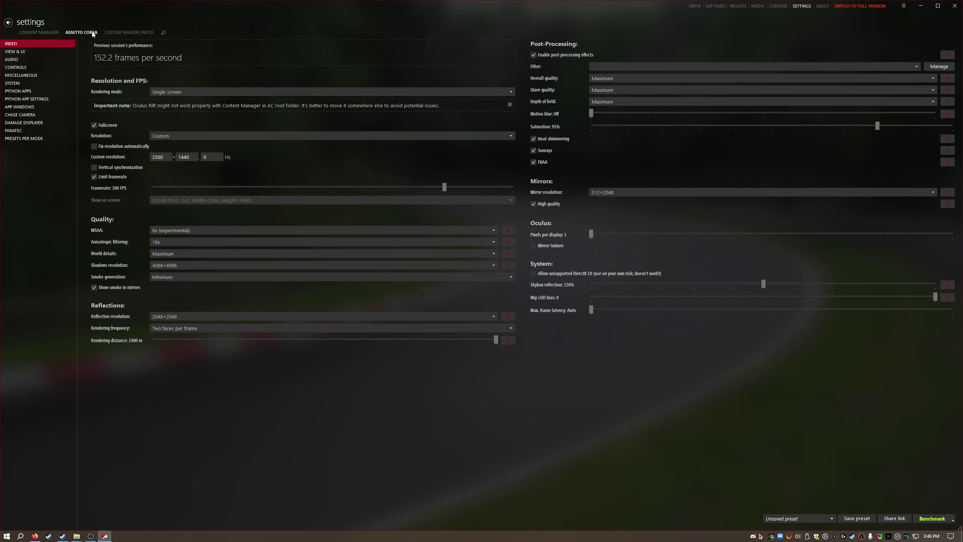
pyautogui.click(123, 34)
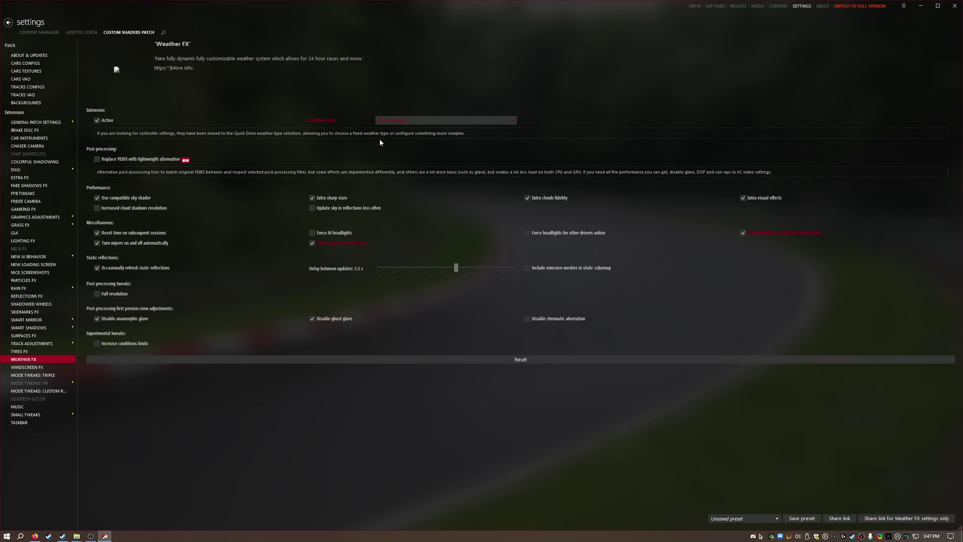
pyautogui.click(421, 120)
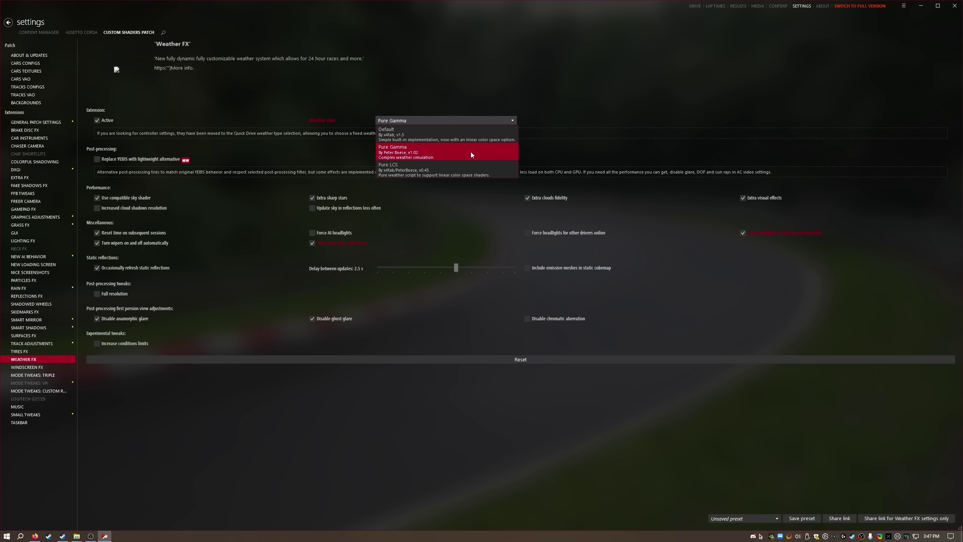
pyautogui.click(471, 154)
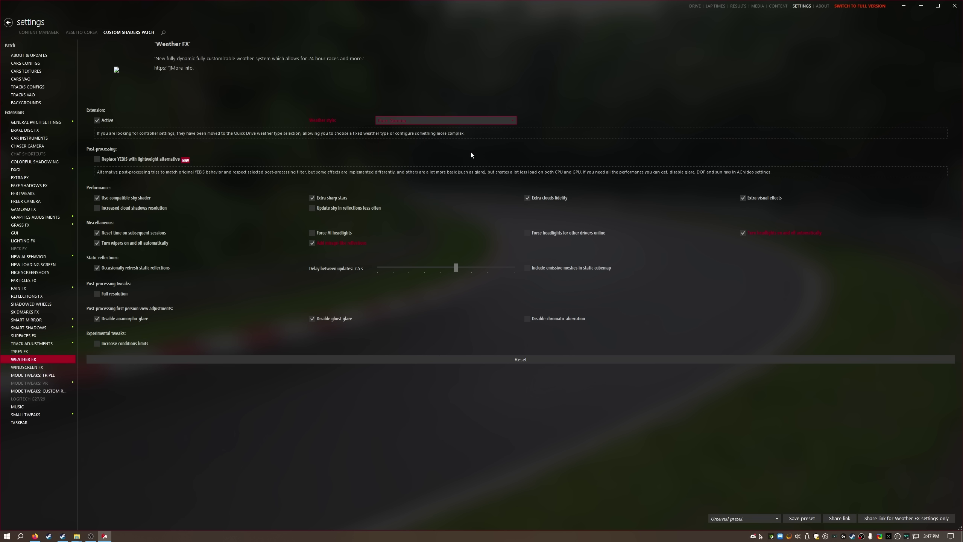
# Step: Look through the weather choices offered for a quick drive session
pyautogui.click(696, 7)
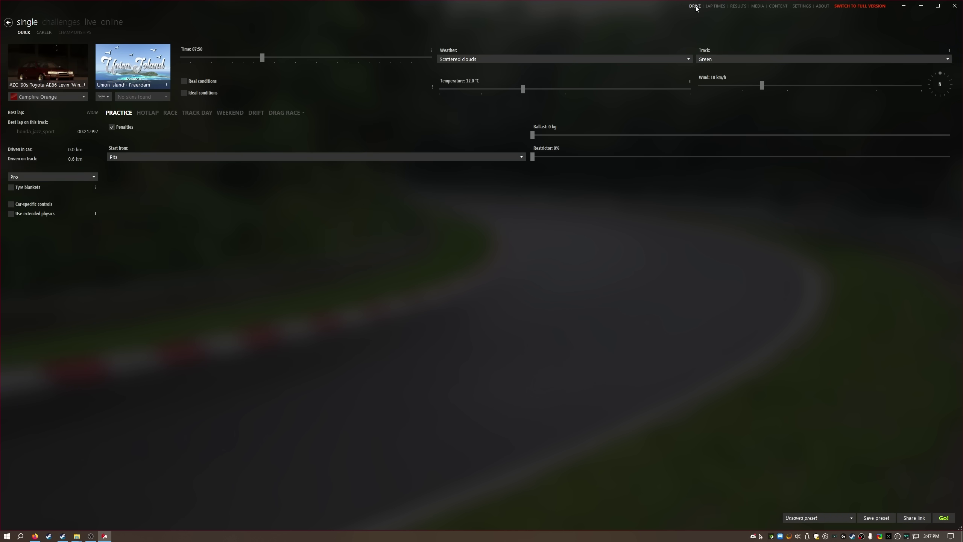
pyautogui.click(518, 59)
pyautogui.moveTo(497, 138)
# Step: Open the post-processing filter choices in the Assetto Corsa video settings
pyautogui.click(800, 6)
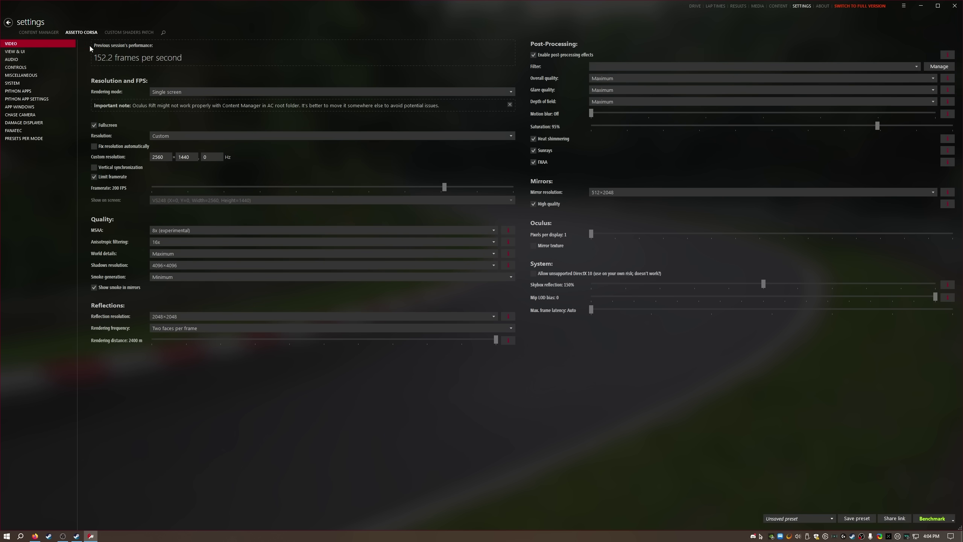
pyautogui.click(611, 67)
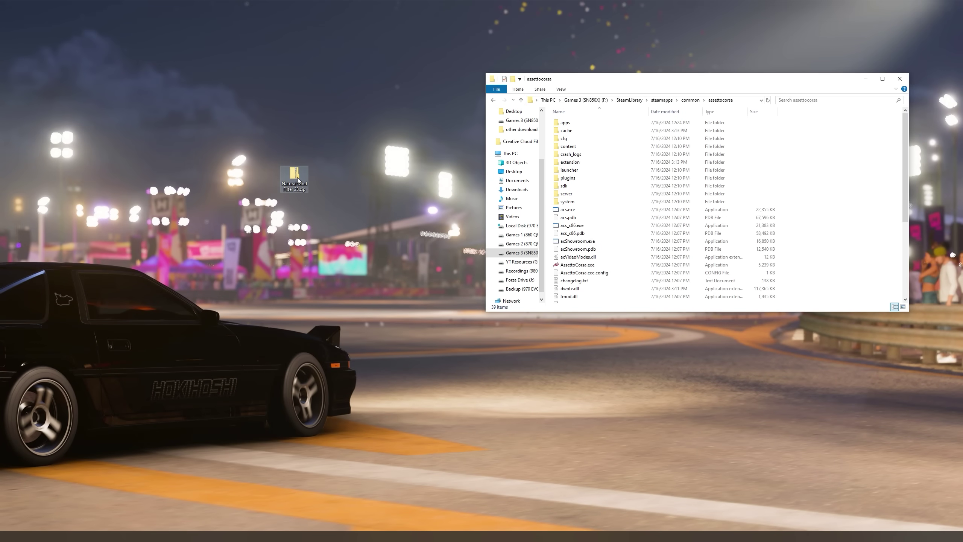
# Step: Copy the system folder from MODS > Natural_Mod Filters in Natural Mod Filter 28.zip into the assettocorsa folder
pyautogui.doubleClick(295, 175)
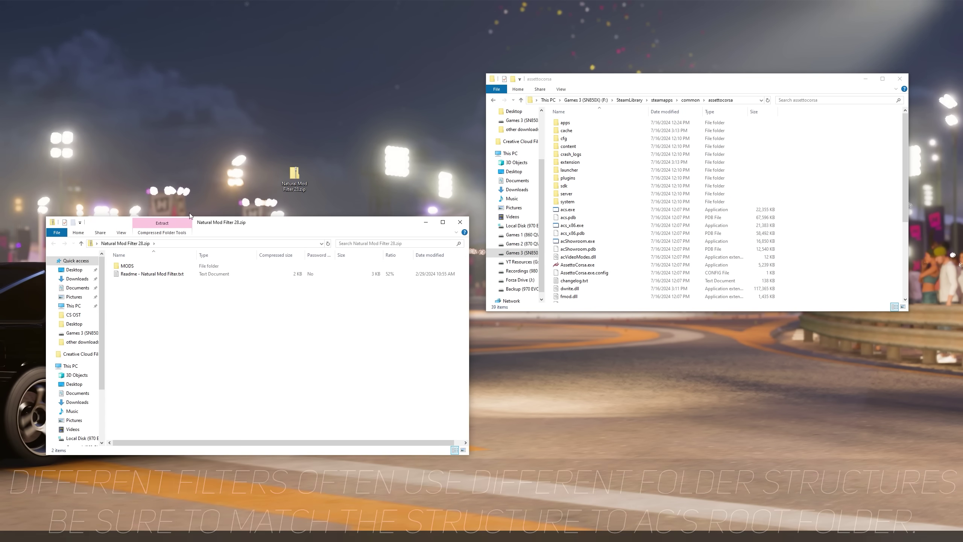
pyautogui.doubleClick(127, 266)
pyautogui.doubleClick(129, 267)
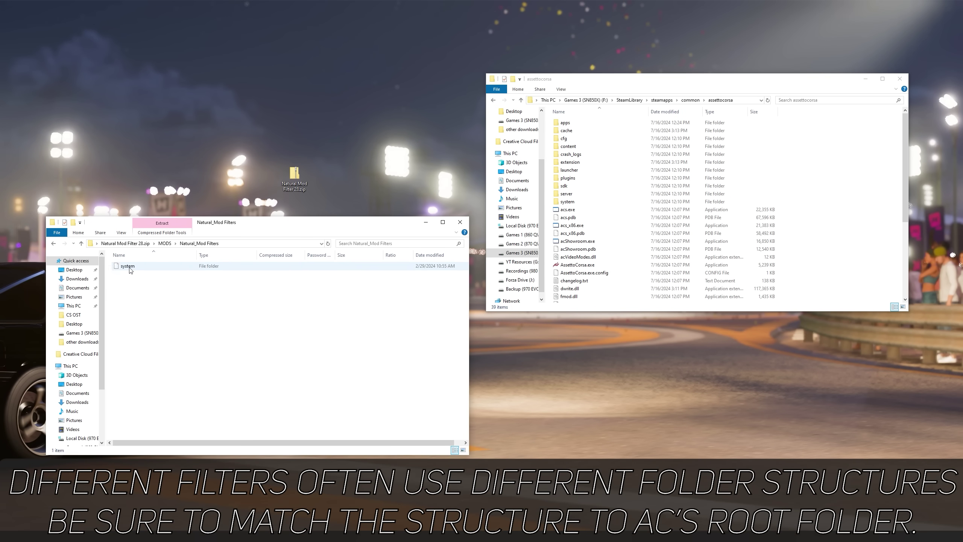
pyautogui.moveTo(129, 269); pyautogui.dragTo(842, 218)
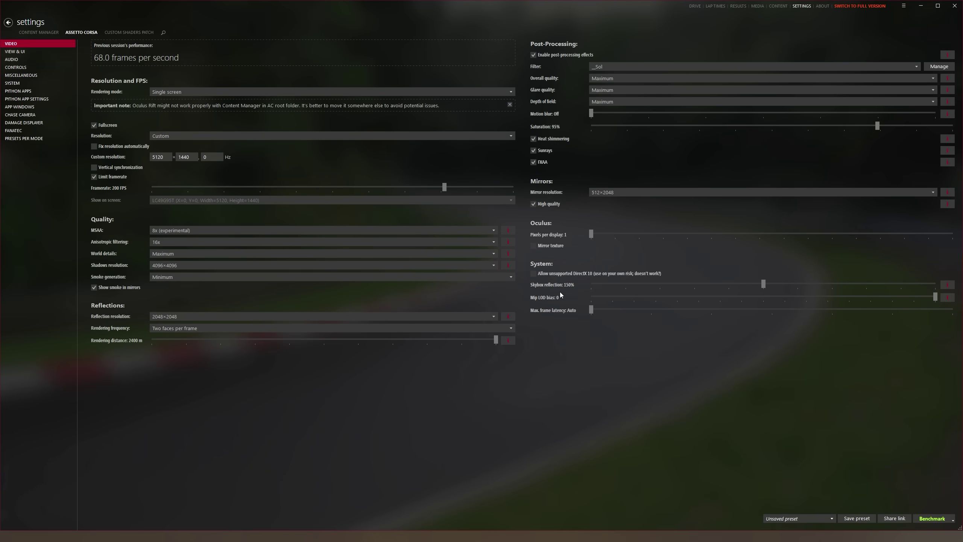
# Step: Set the post-processing filter to Natural_Mod in the Assetto Corsa video settings
pyautogui.click(606, 69)
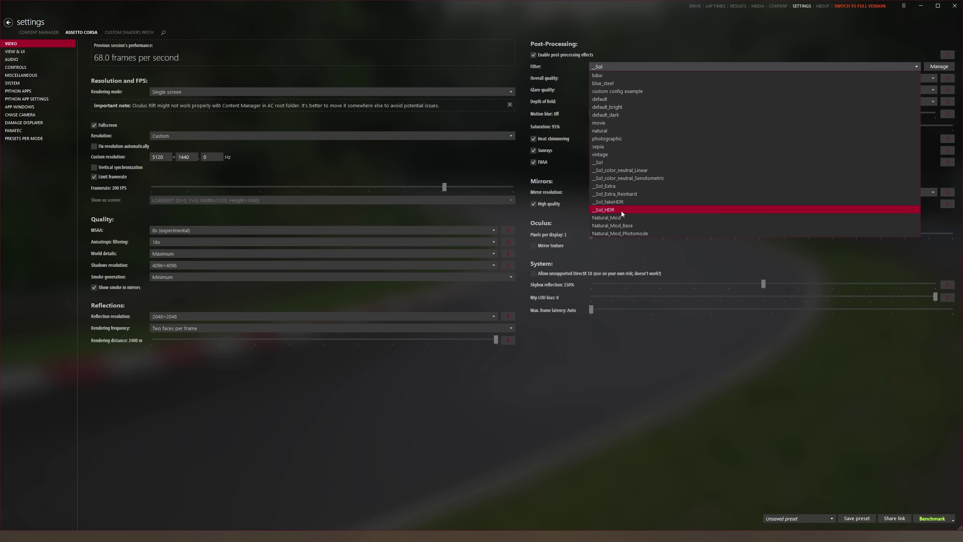
pyautogui.click(680, 217)
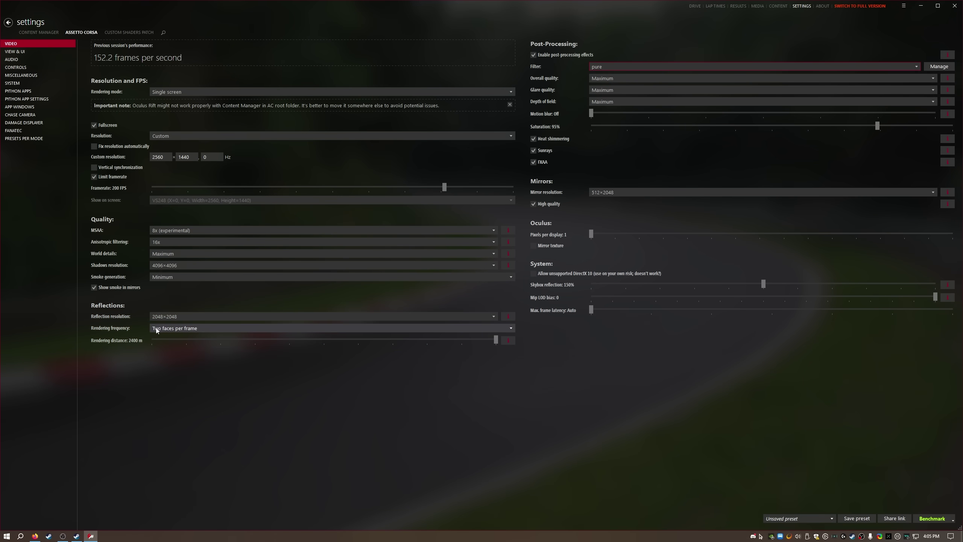
# Step: Try six faces and one face per frame for the reflection rendering frequency, ending on two faces per frame
pyautogui.click(204, 328)
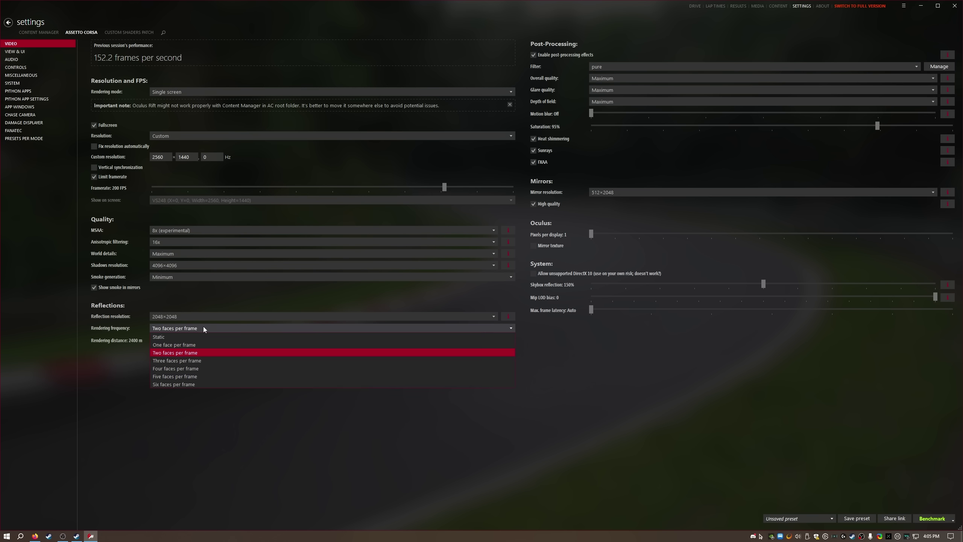
pyautogui.click(170, 355)
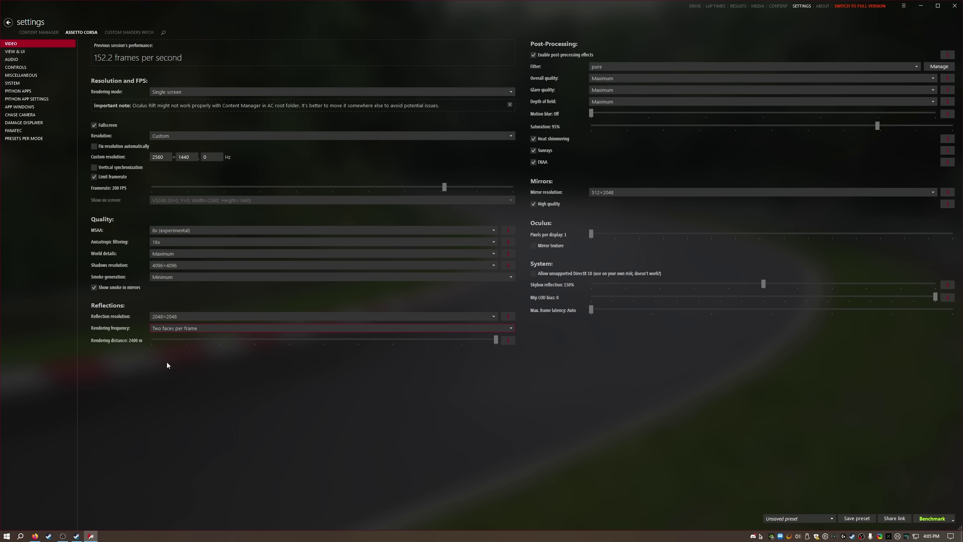
pyautogui.click(191, 328)
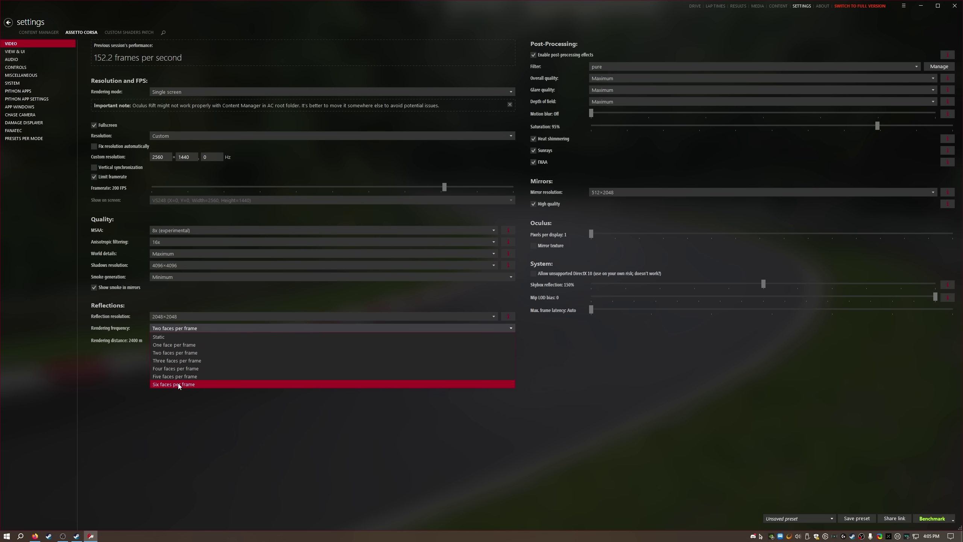
pyautogui.click(170, 385)
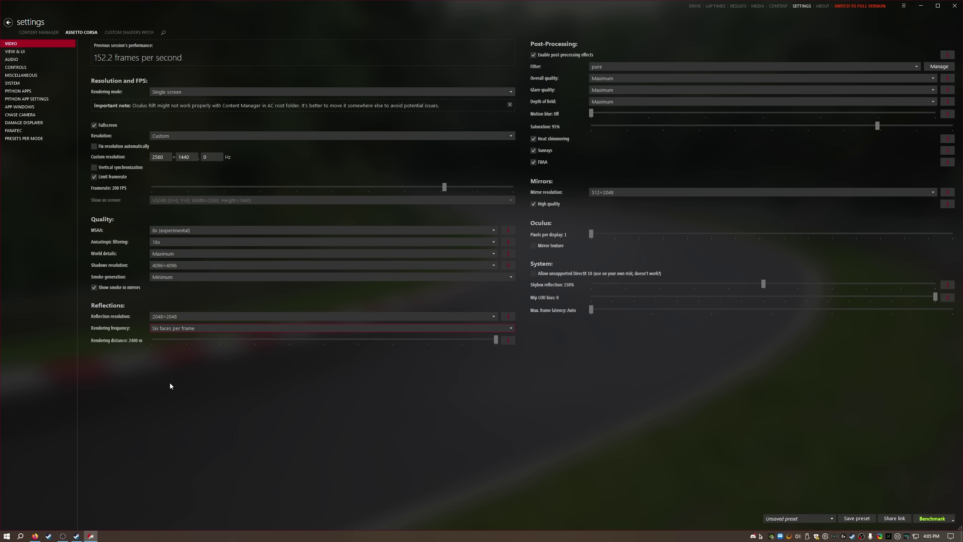
pyautogui.click(179, 328)
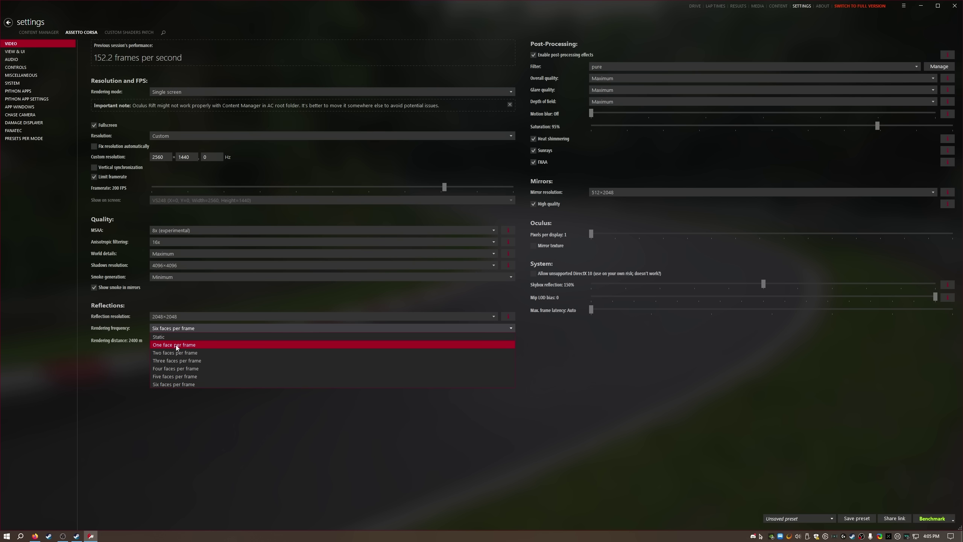
pyautogui.click(176, 345)
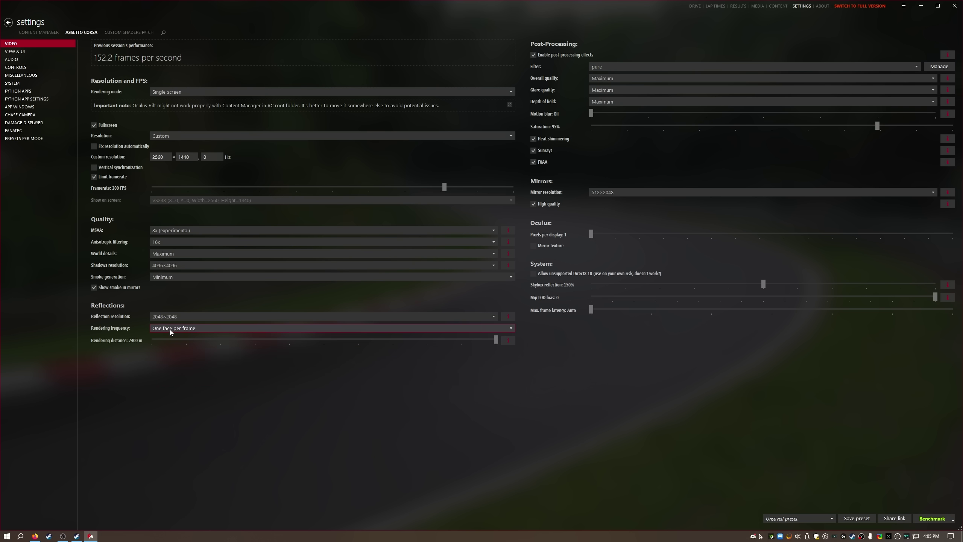
pyautogui.click(170, 330)
pyautogui.click(169, 350)
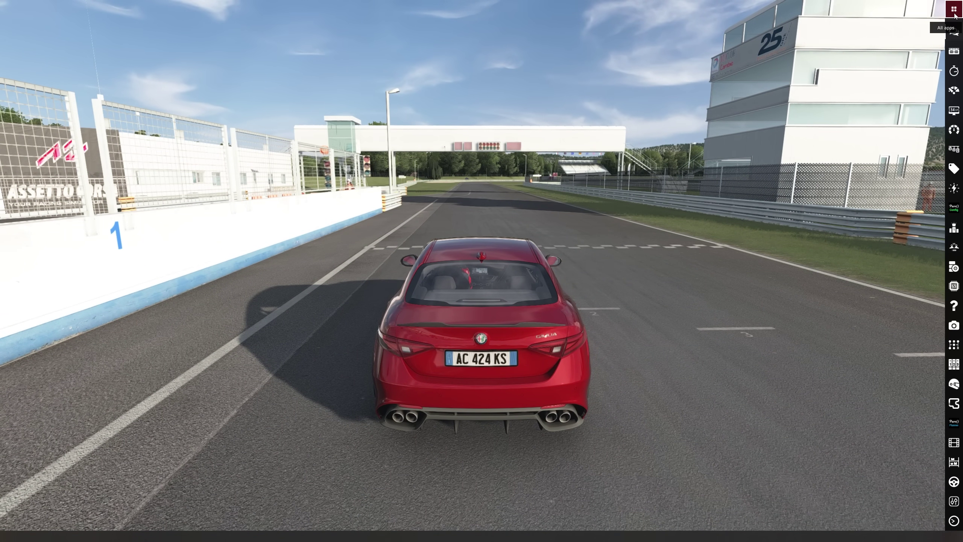
# Step: Open Pure Config in the running game, set the sunlight hue to about 10.4 and return to its main page
pyautogui.click(954, 11)
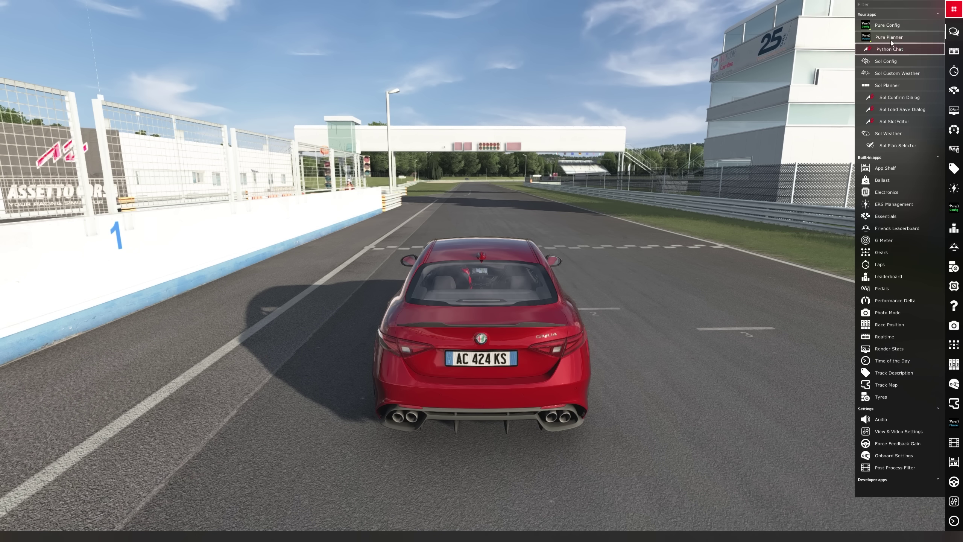
pyautogui.click(891, 26)
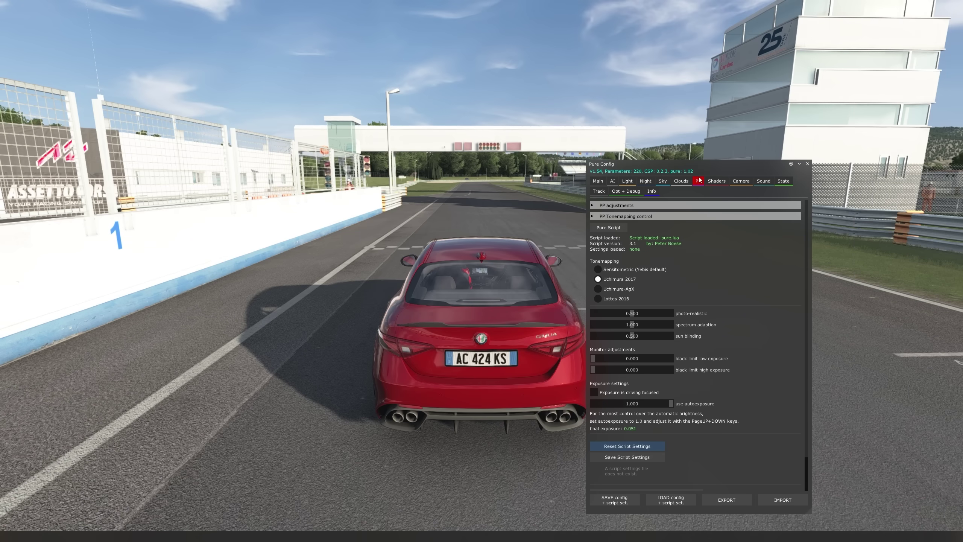
pyautogui.click(627, 180)
pyautogui.moveTo(625, 235)
pyautogui.mouseDown()
pyautogui.moveTo(614, 238)
pyautogui.moveTo(645, 236)
pyautogui.moveTo(631, 236)
pyautogui.mouseUp()
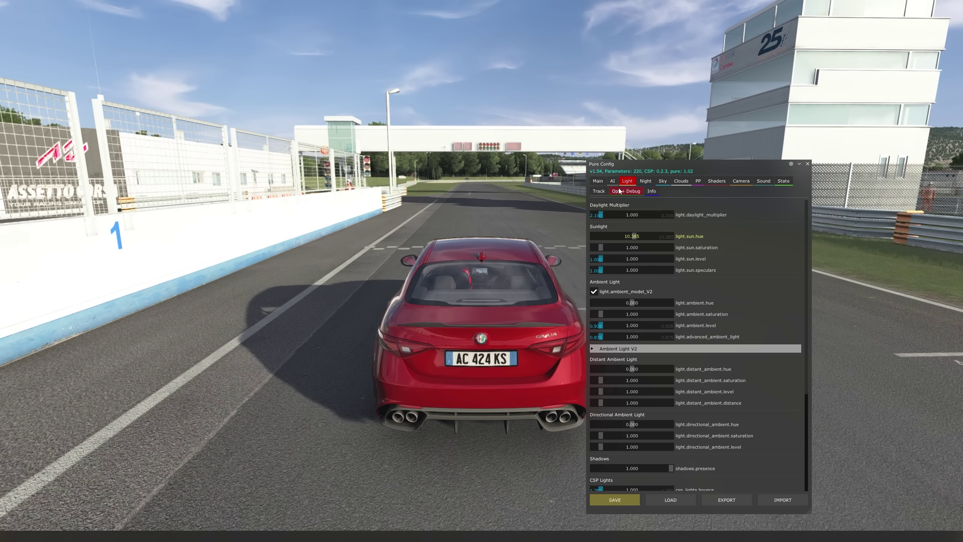
pyautogui.click(613, 182)
pyautogui.click(601, 182)
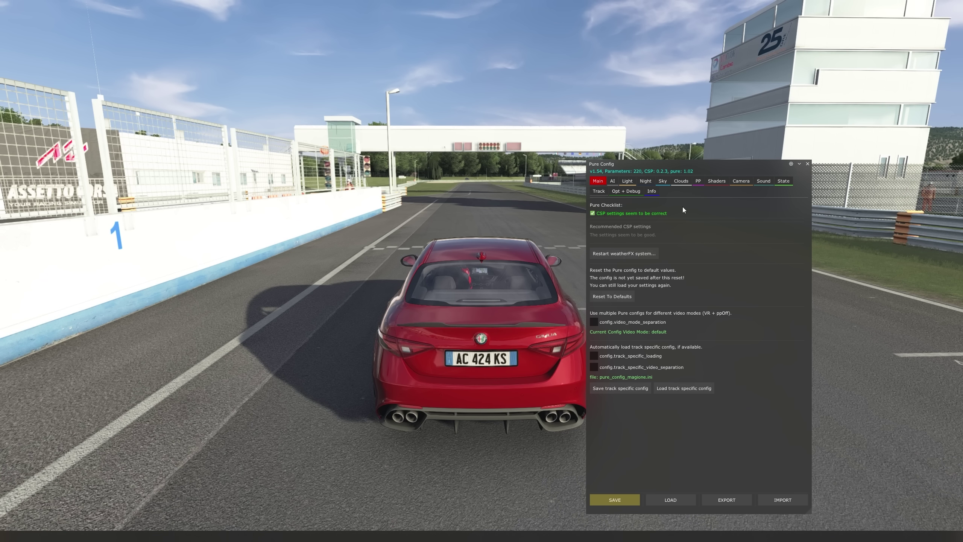
# Step: Open Pure Planner and set the time of day to about 07:01 and the weather to No Clouds
pyautogui.click(954, 9)
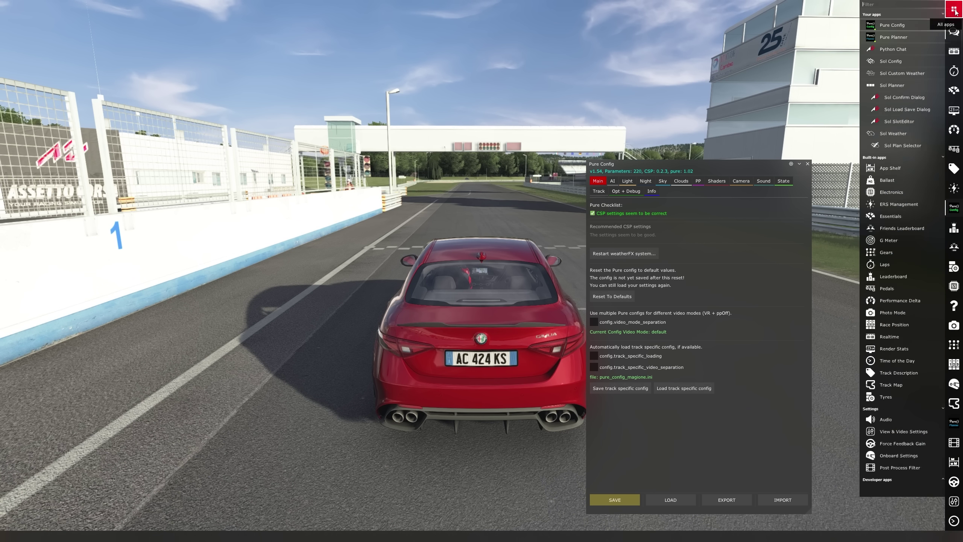
pyautogui.click(894, 37)
pyautogui.moveTo(55, 313)
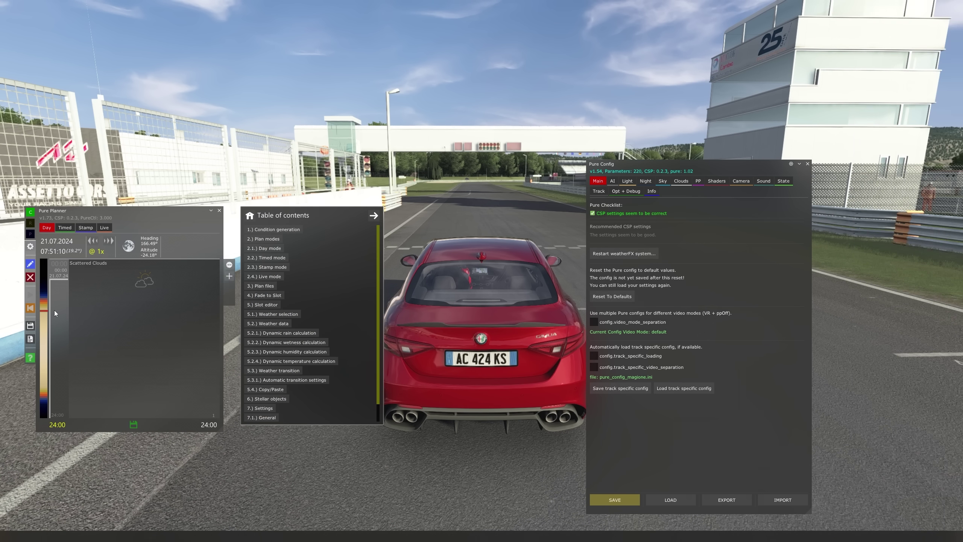
pyautogui.moveTo(42, 312); pyautogui.dragTo(44, 303)
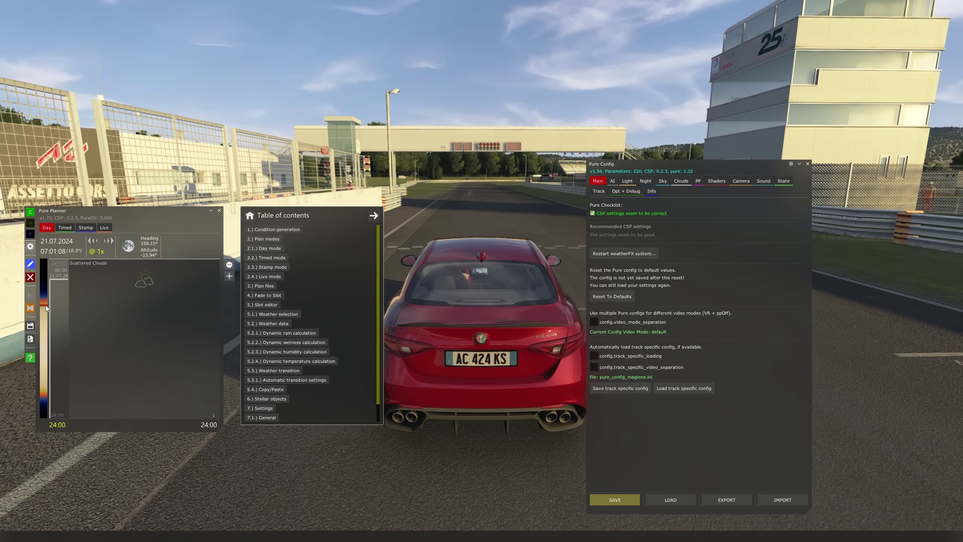
pyautogui.click(94, 292)
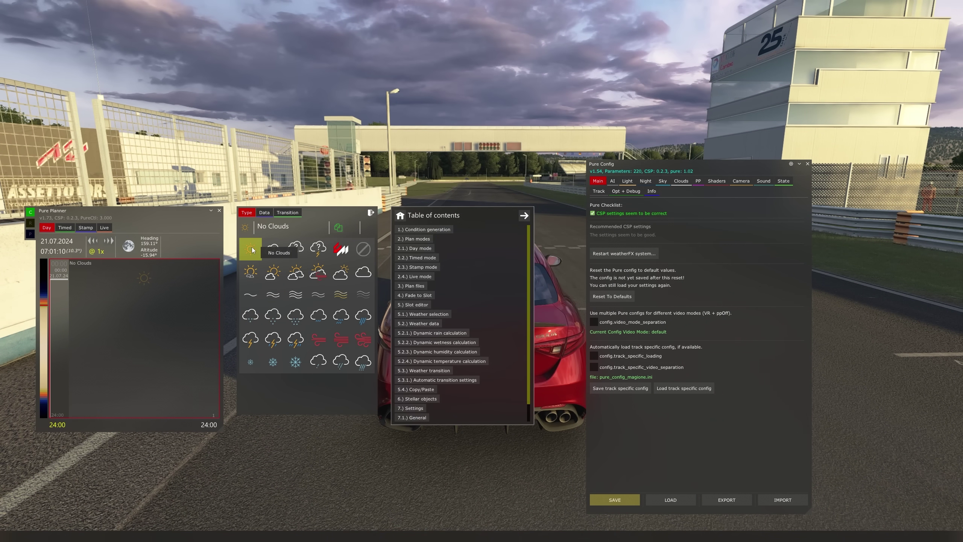
pyautogui.click(252, 250)
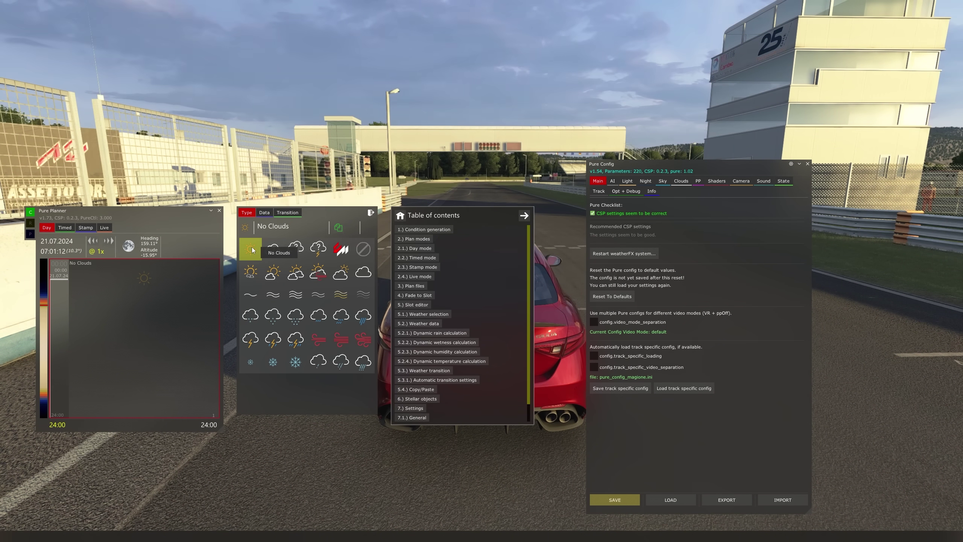
# Step: Install the Subaru car mod from ag_subaru_impreza_wrx_tuned_v2.1.zip in Downloads through Content Manager
pyautogui.moveTo(95, 305)
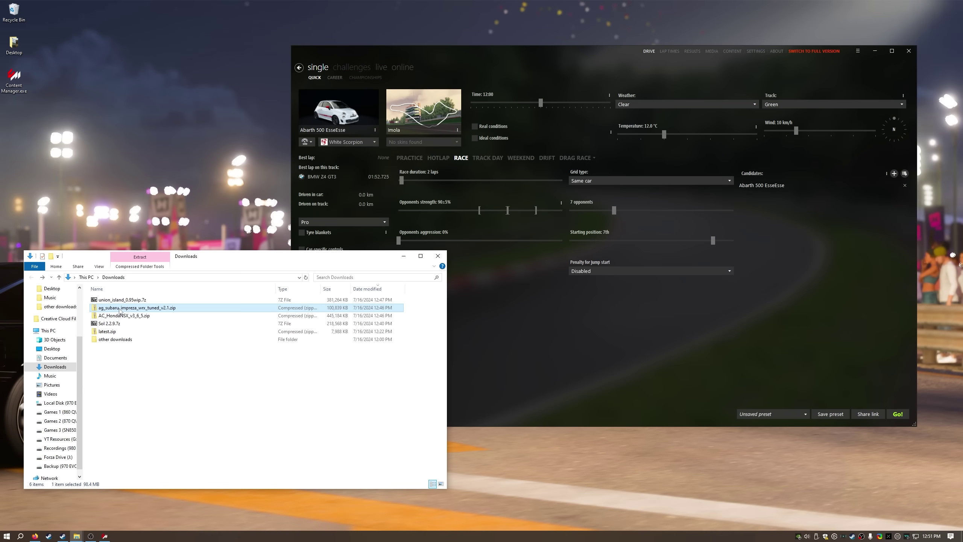
pyautogui.moveTo(104, 310); pyautogui.dragTo(512, 315)
pyautogui.click(858, 53)
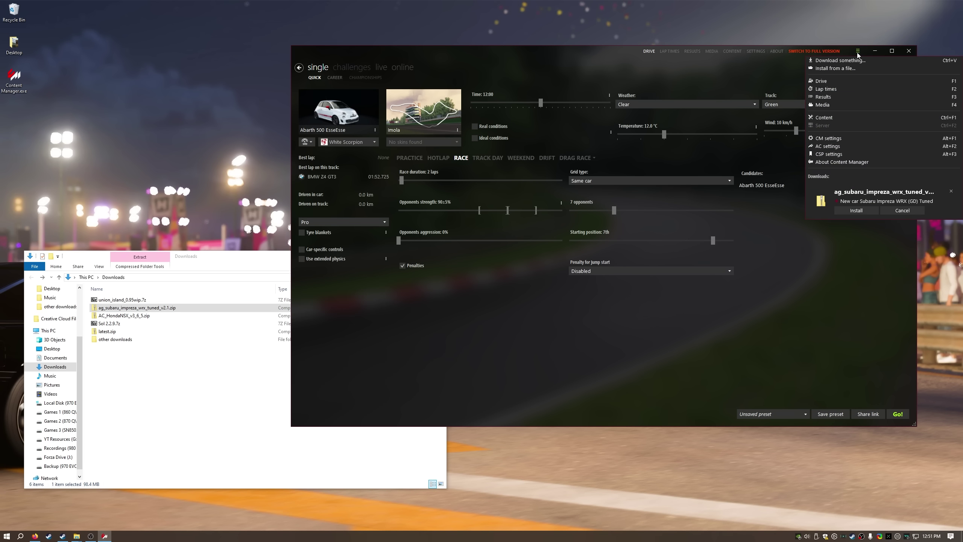
pyautogui.click(851, 211)
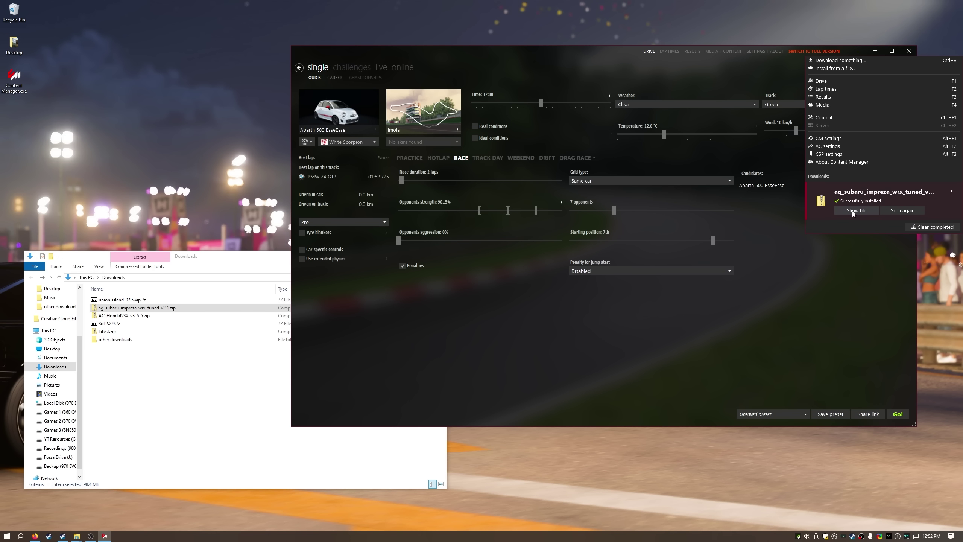
# Step: Choose the Subaru Impreza WRX (GD) Tuned as the car for the quick drive session
pyautogui.click(360, 125)
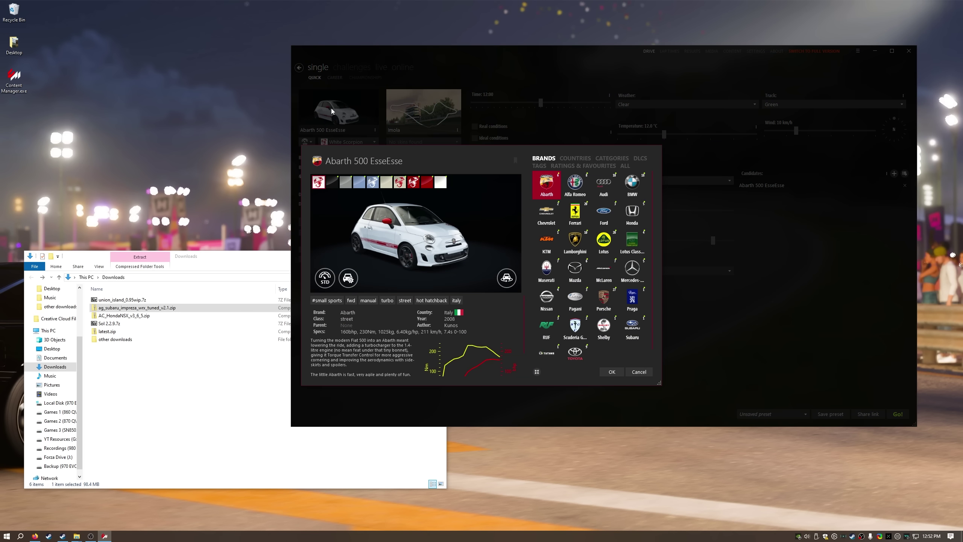
pyautogui.click(635, 326)
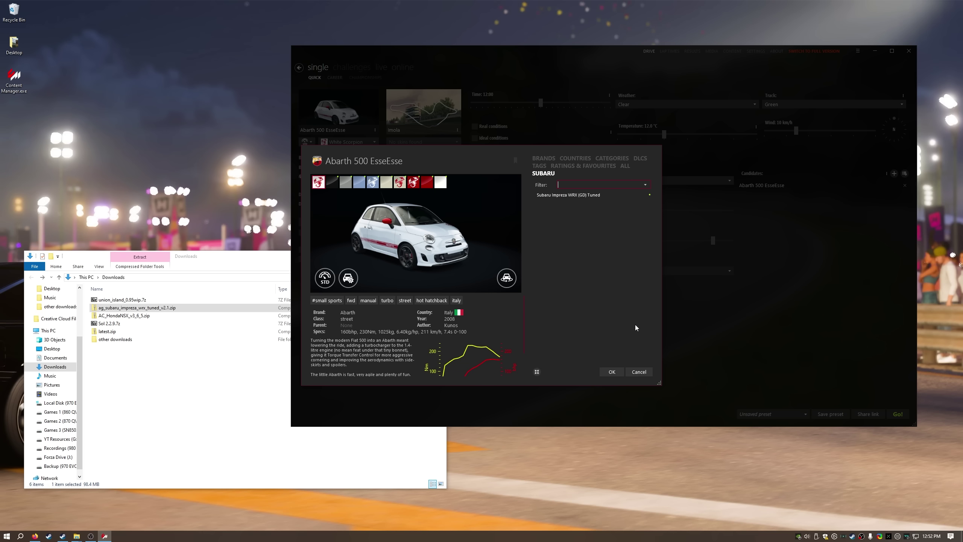
pyautogui.click(572, 195)
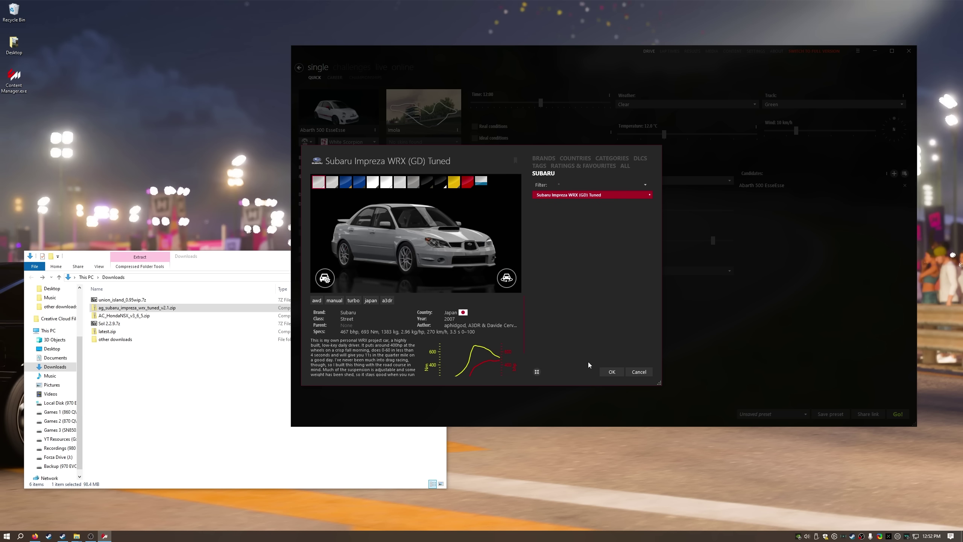
pyautogui.click(611, 372)
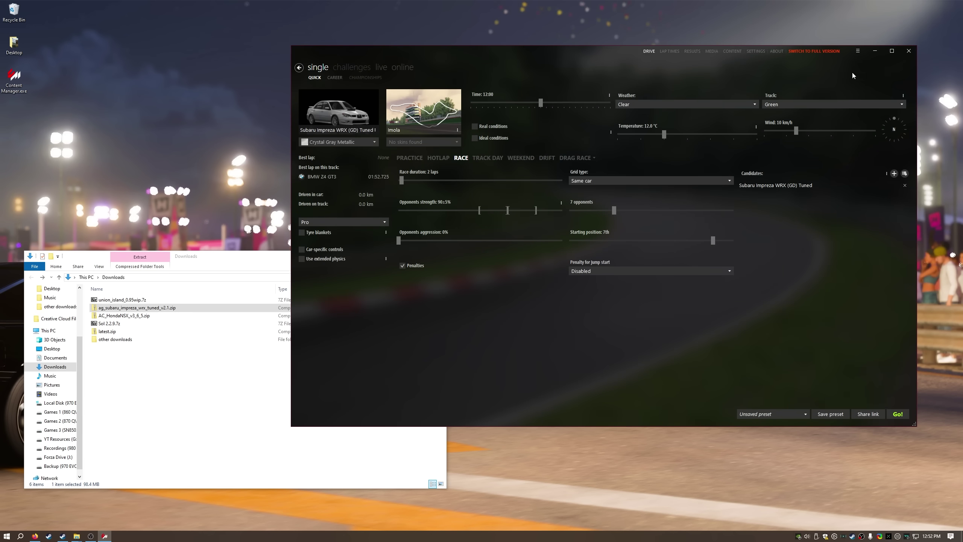
# Step: Minimise Content Manager, open the content folder inside assettocorsa in File Explorer and select the tracks folder
pyautogui.click(875, 52)
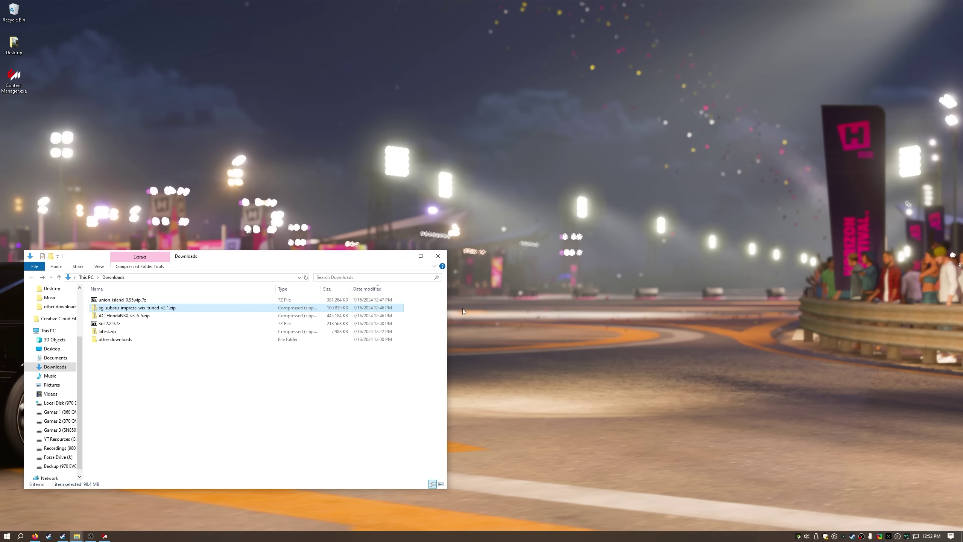
pyautogui.moveTo(77, 533)
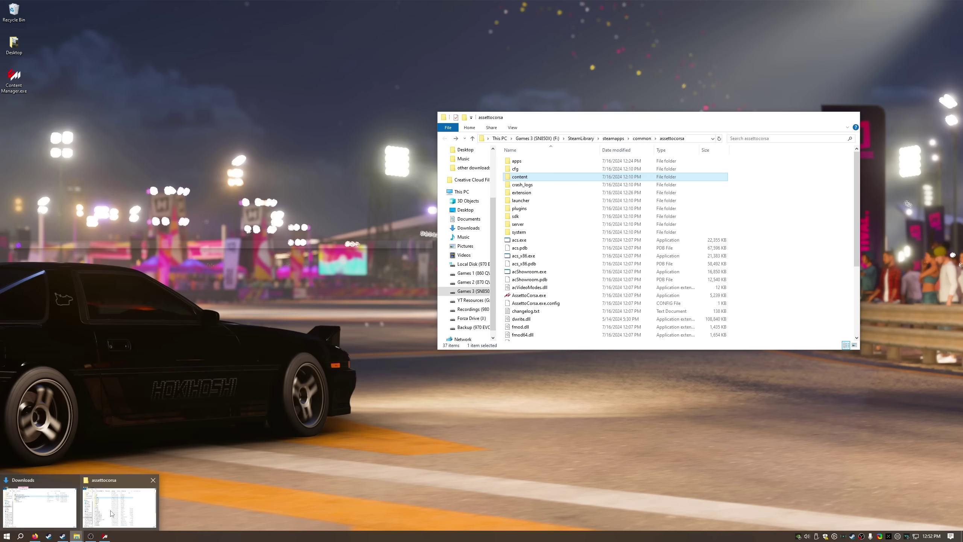
pyautogui.click(112, 513)
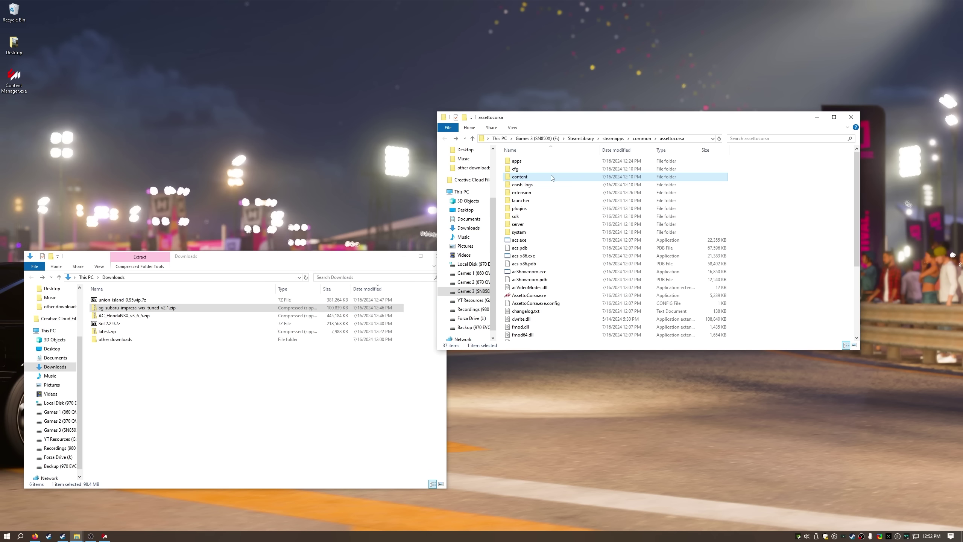
pyautogui.doubleClick(538, 178)
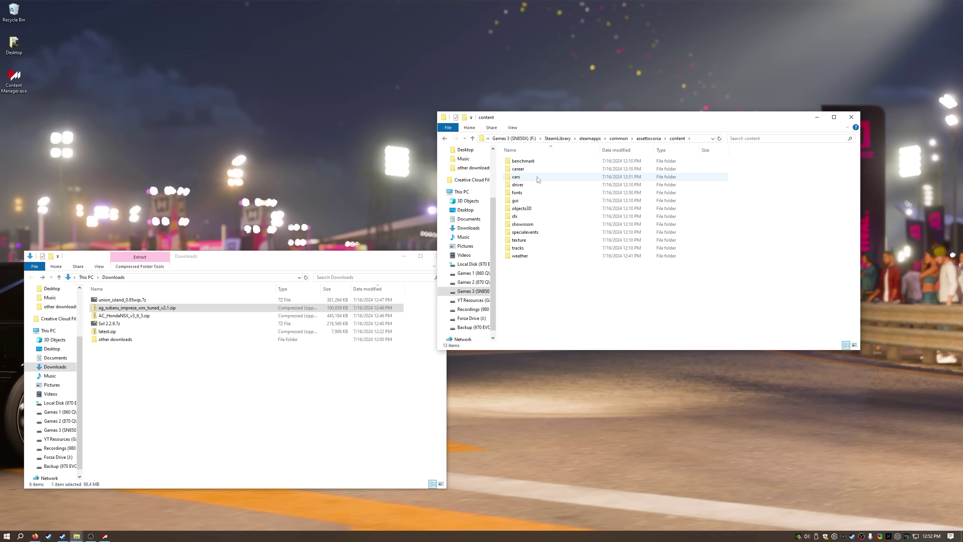
pyautogui.click(530, 249)
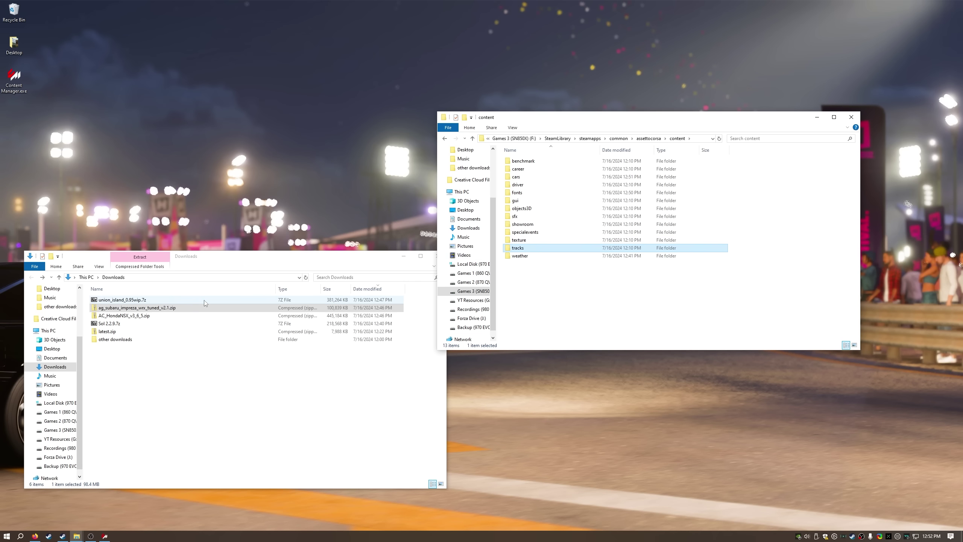
# Step: Copy the ag_subaru_impreza_wrx_tuned folder from its zip into the cars folder of assettocorsa, replacing the existing files
pyautogui.click(116, 309)
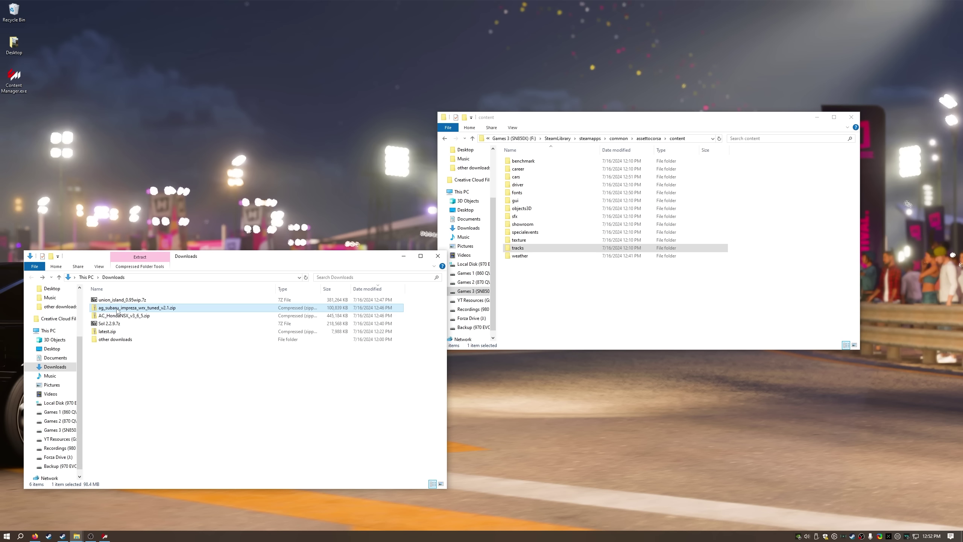
pyautogui.doubleClick(117, 308)
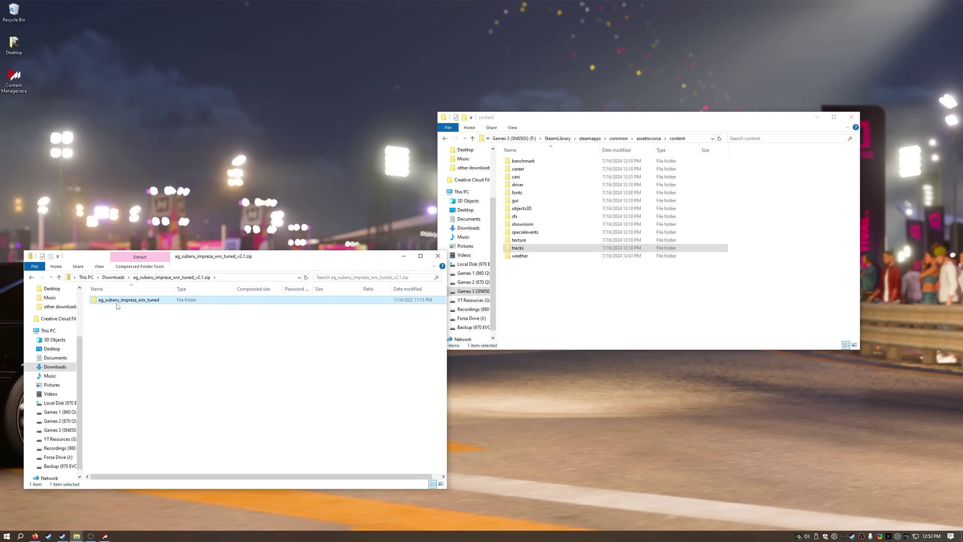
pyautogui.moveTo(113, 304); pyautogui.dragTo(524, 179)
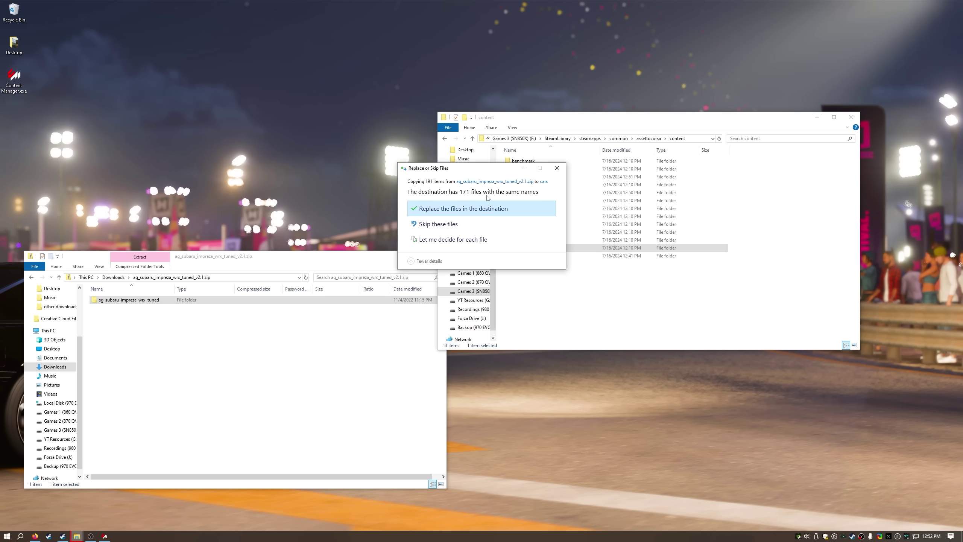
pyautogui.click(468, 210)
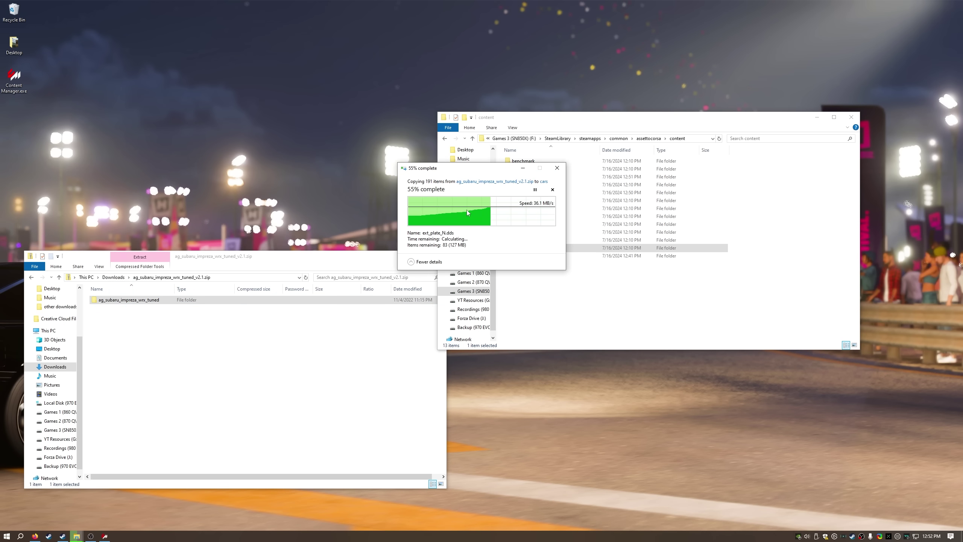
# Step: Copy the content folder from AC_HondaNSX_v3_6_5.zip in Downloads into the assettocorsa root folder, replacing the files in the destination
pyautogui.click(196, 348)
pyautogui.press('BackSpace')
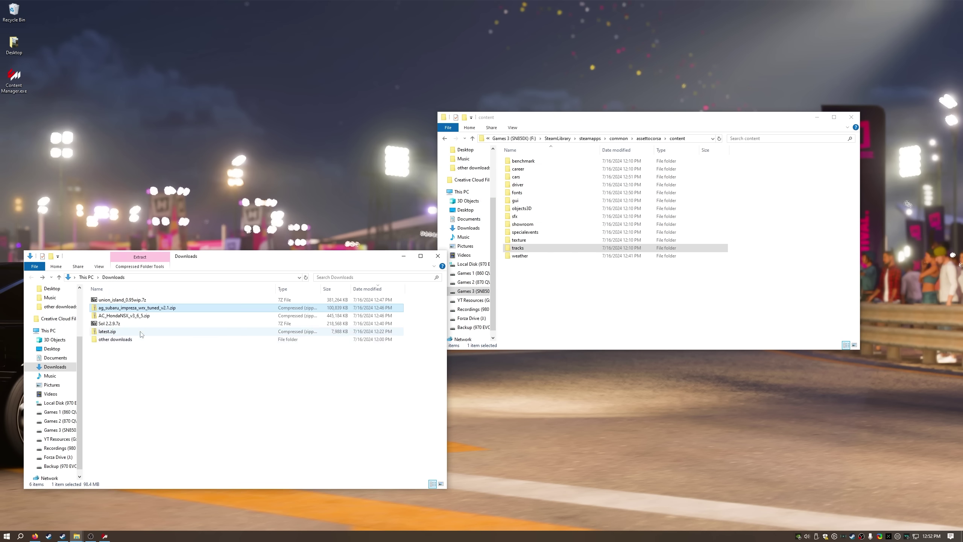
pyautogui.doubleClick(127, 317)
pyautogui.click(107, 301)
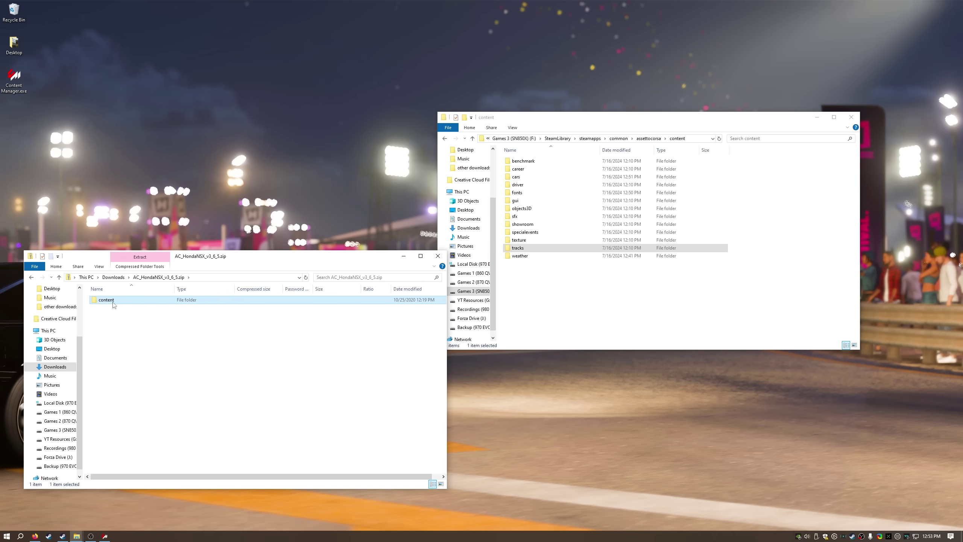
pyautogui.click(548, 289)
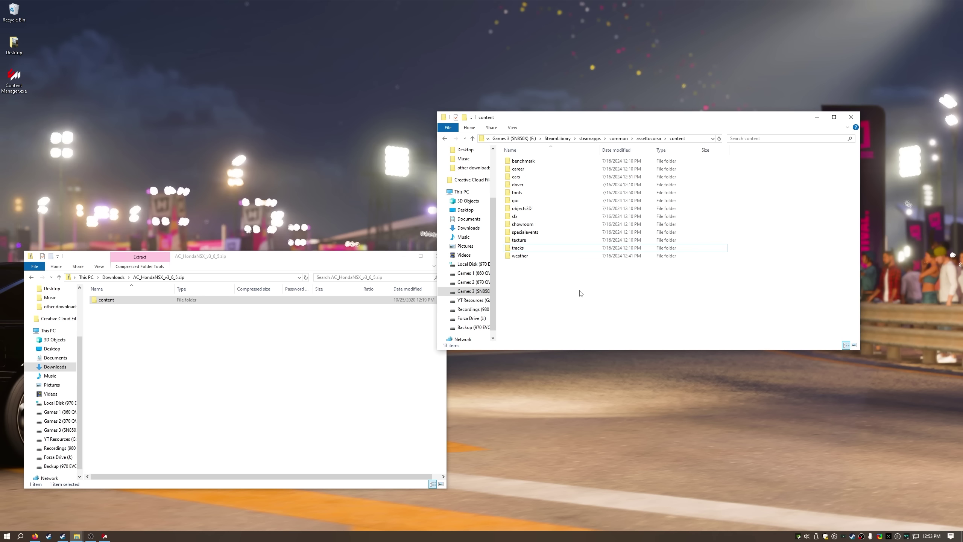
pyautogui.hotkey('alt', 'Left')
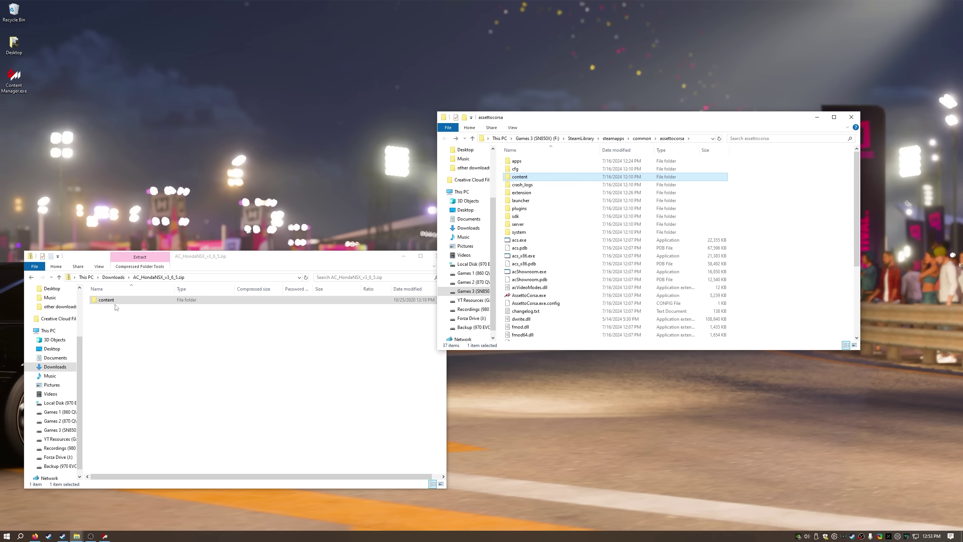
pyautogui.moveTo(107, 300); pyautogui.dragTo(781, 201)
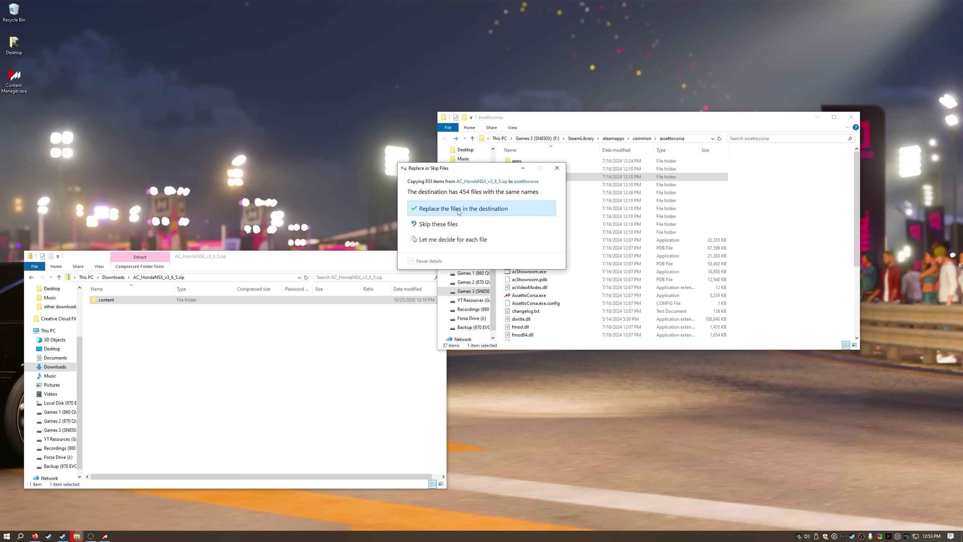
pyautogui.click(459, 210)
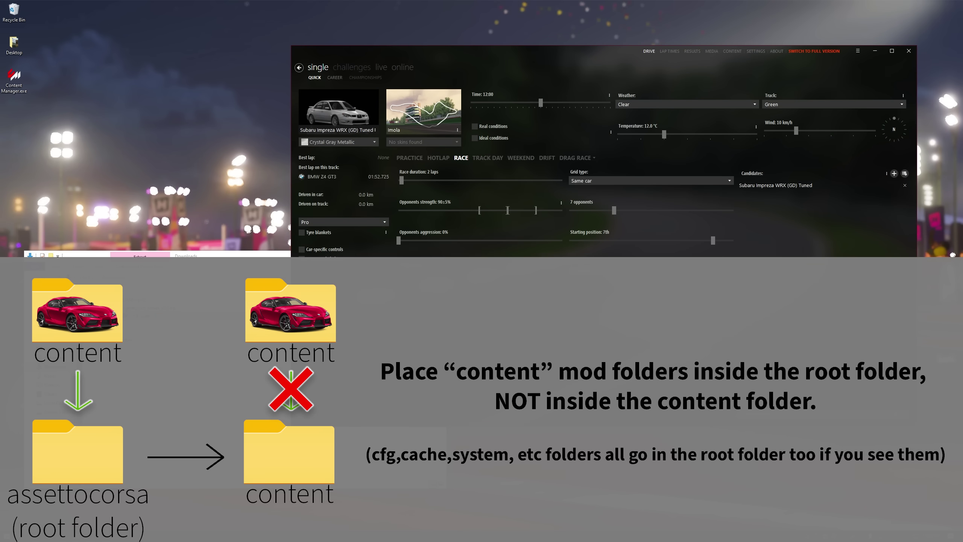
# Step: Install the track mod union_island_0.95wip.7z from Downloads through Content Manager and check its entry in the downloads list
pyautogui.click(130, 300)
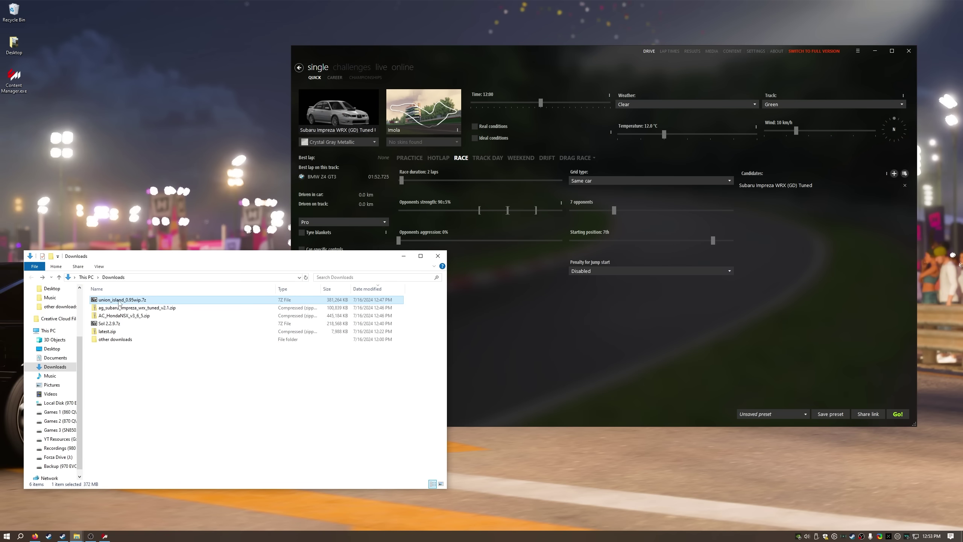
pyautogui.moveTo(109, 300); pyautogui.dragTo(569, 308)
pyautogui.click(858, 51)
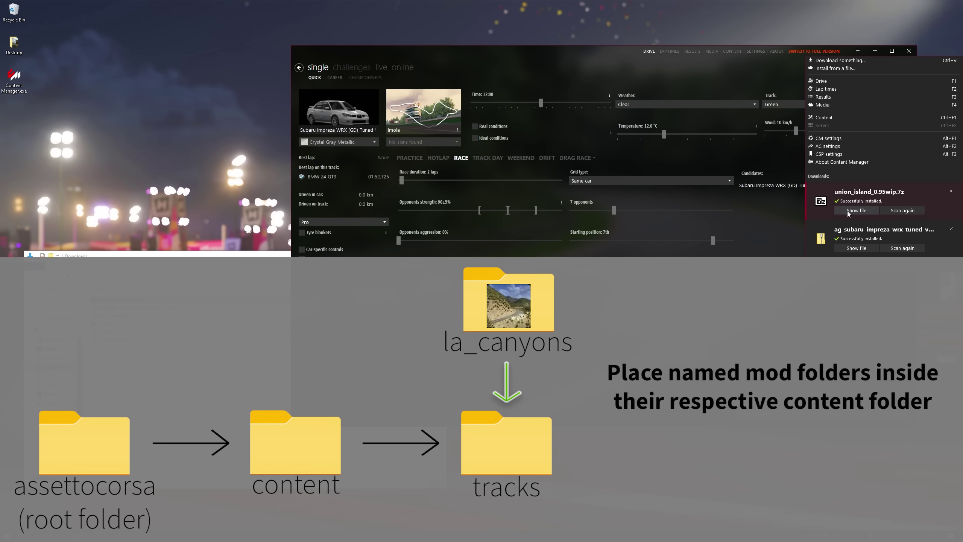
# Step: Filter all tracks in the quick drive track selection by "unio" and select Union Island
pyautogui.click(406, 118)
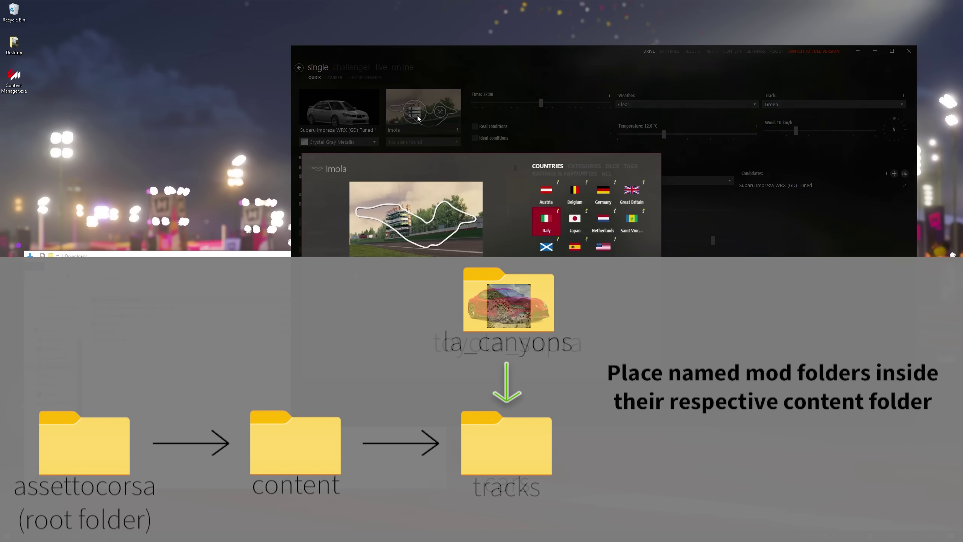
pyautogui.click(606, 174)
pyautogui.click(595, 181)
pyautogui.write('unio')
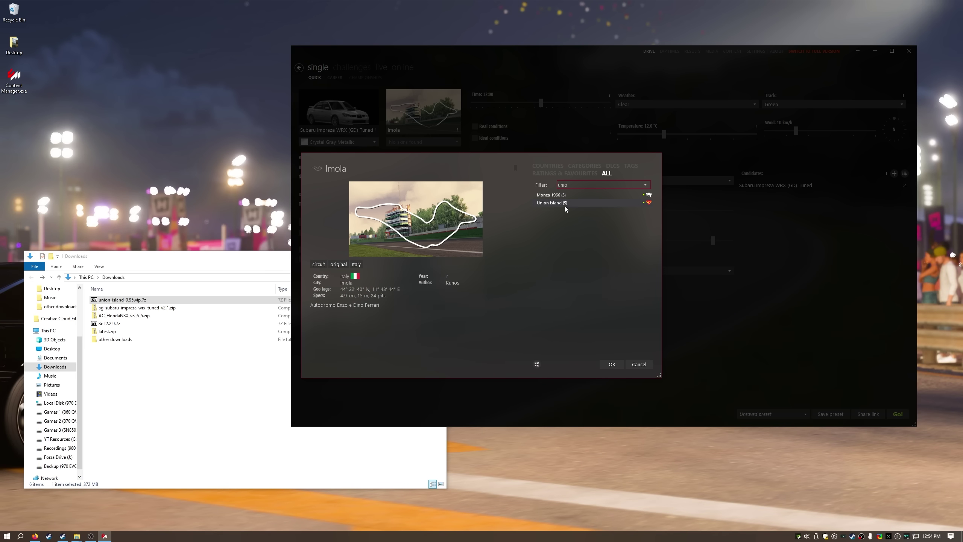
pyautogui.click(564, 204)
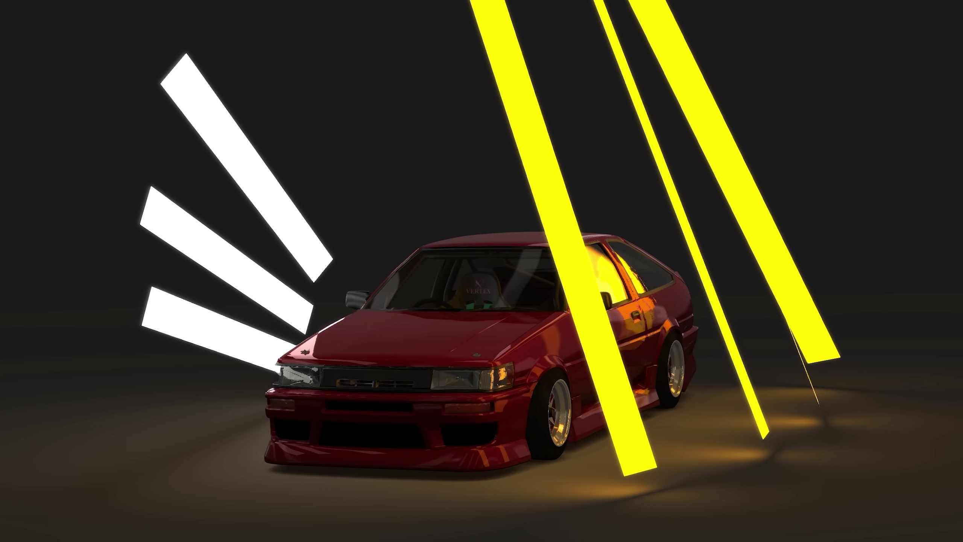
# Step: Look through the GO Setups Mazda Cup details on the Low Fuel Motorsport website, including its required mods and upcoming session
pyautogui.scroll(-2, 481, 303)
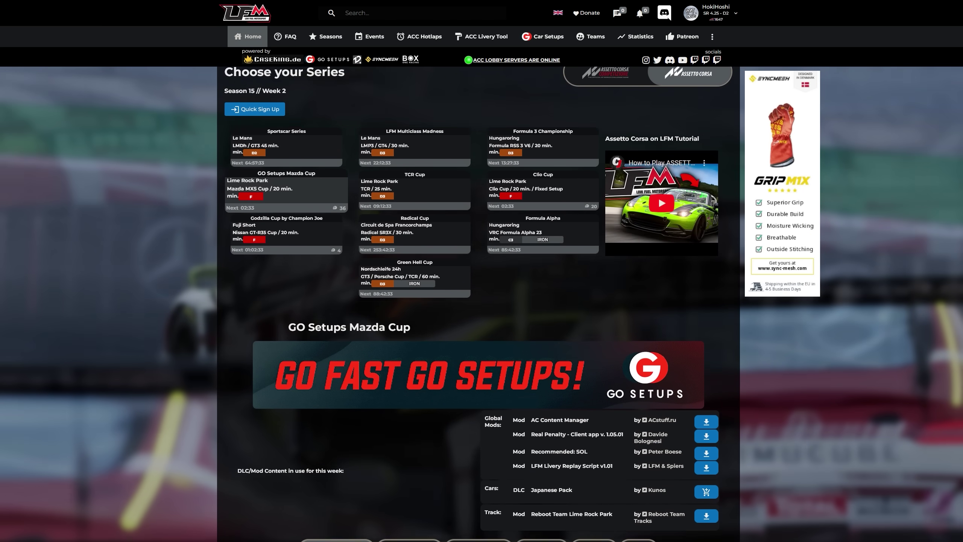
pyautogui.scroll(-2, 482, 303)
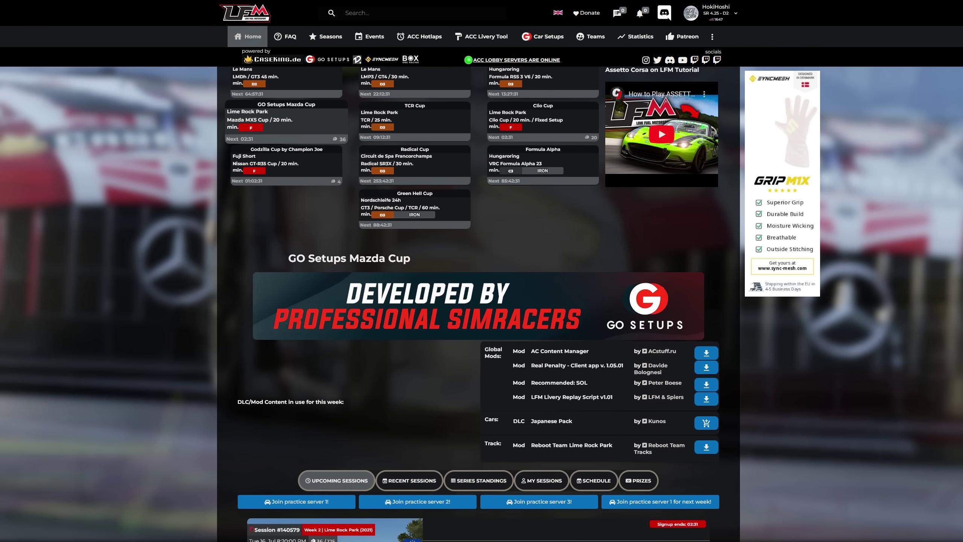
pyautogui.scroll(-2, 481, 303)
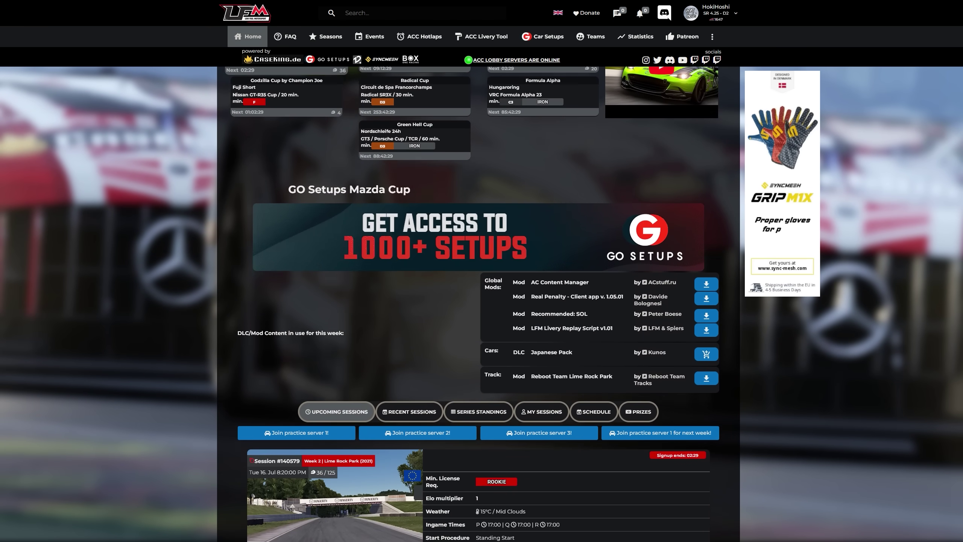
pyautogui.scroll(-2, 482, 304)
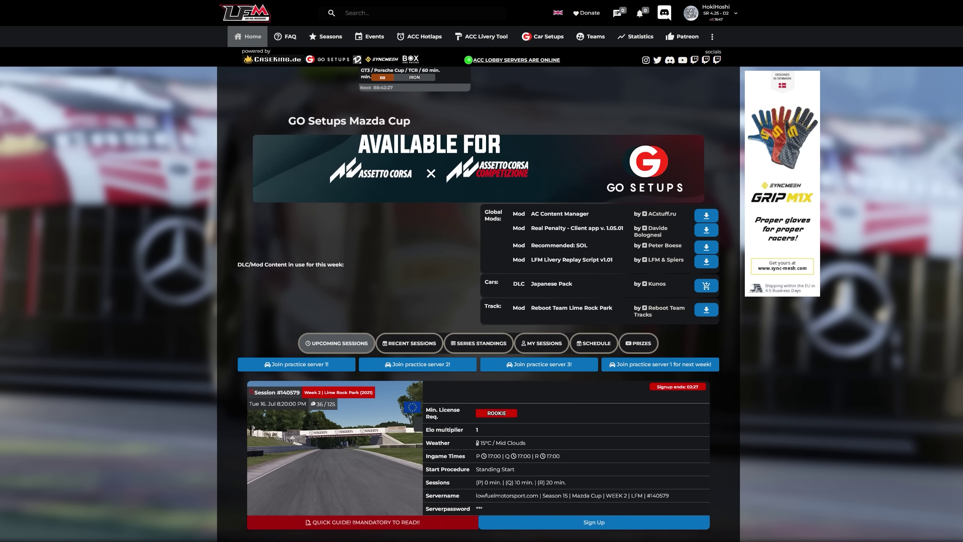